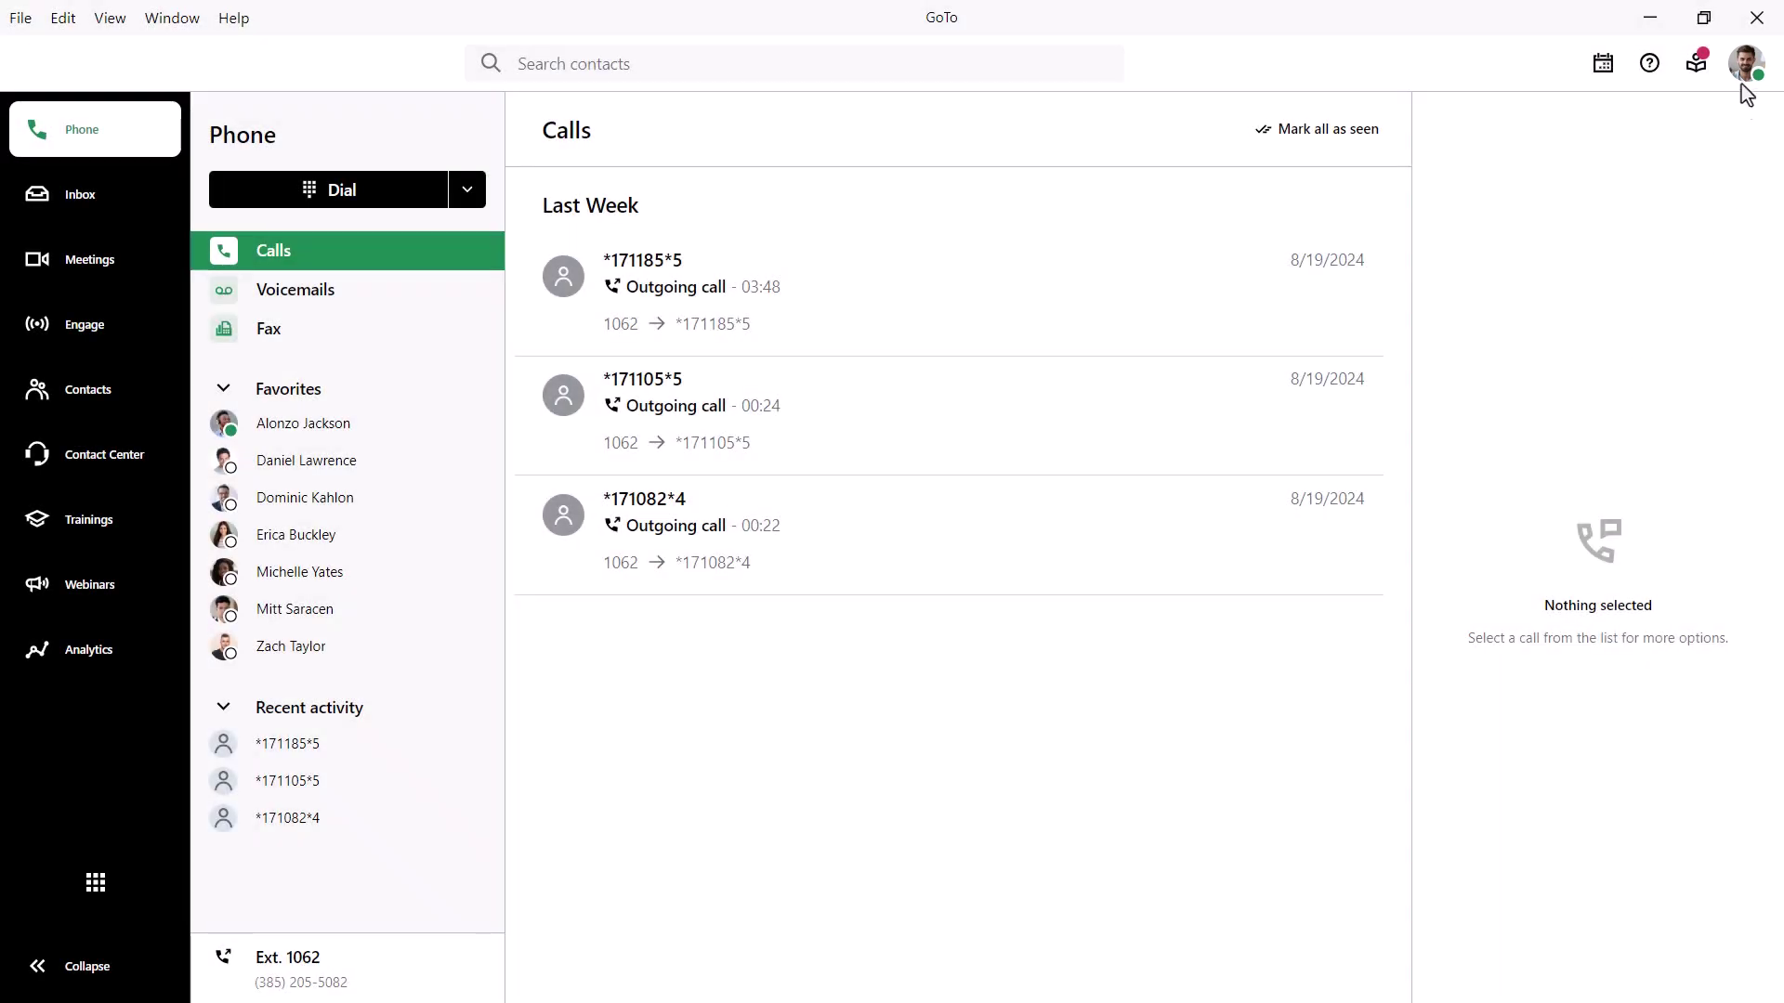
Step: Open GoTo Settings from the profile menu and expand the Meetings section under Capabilities
click(1745, 65)
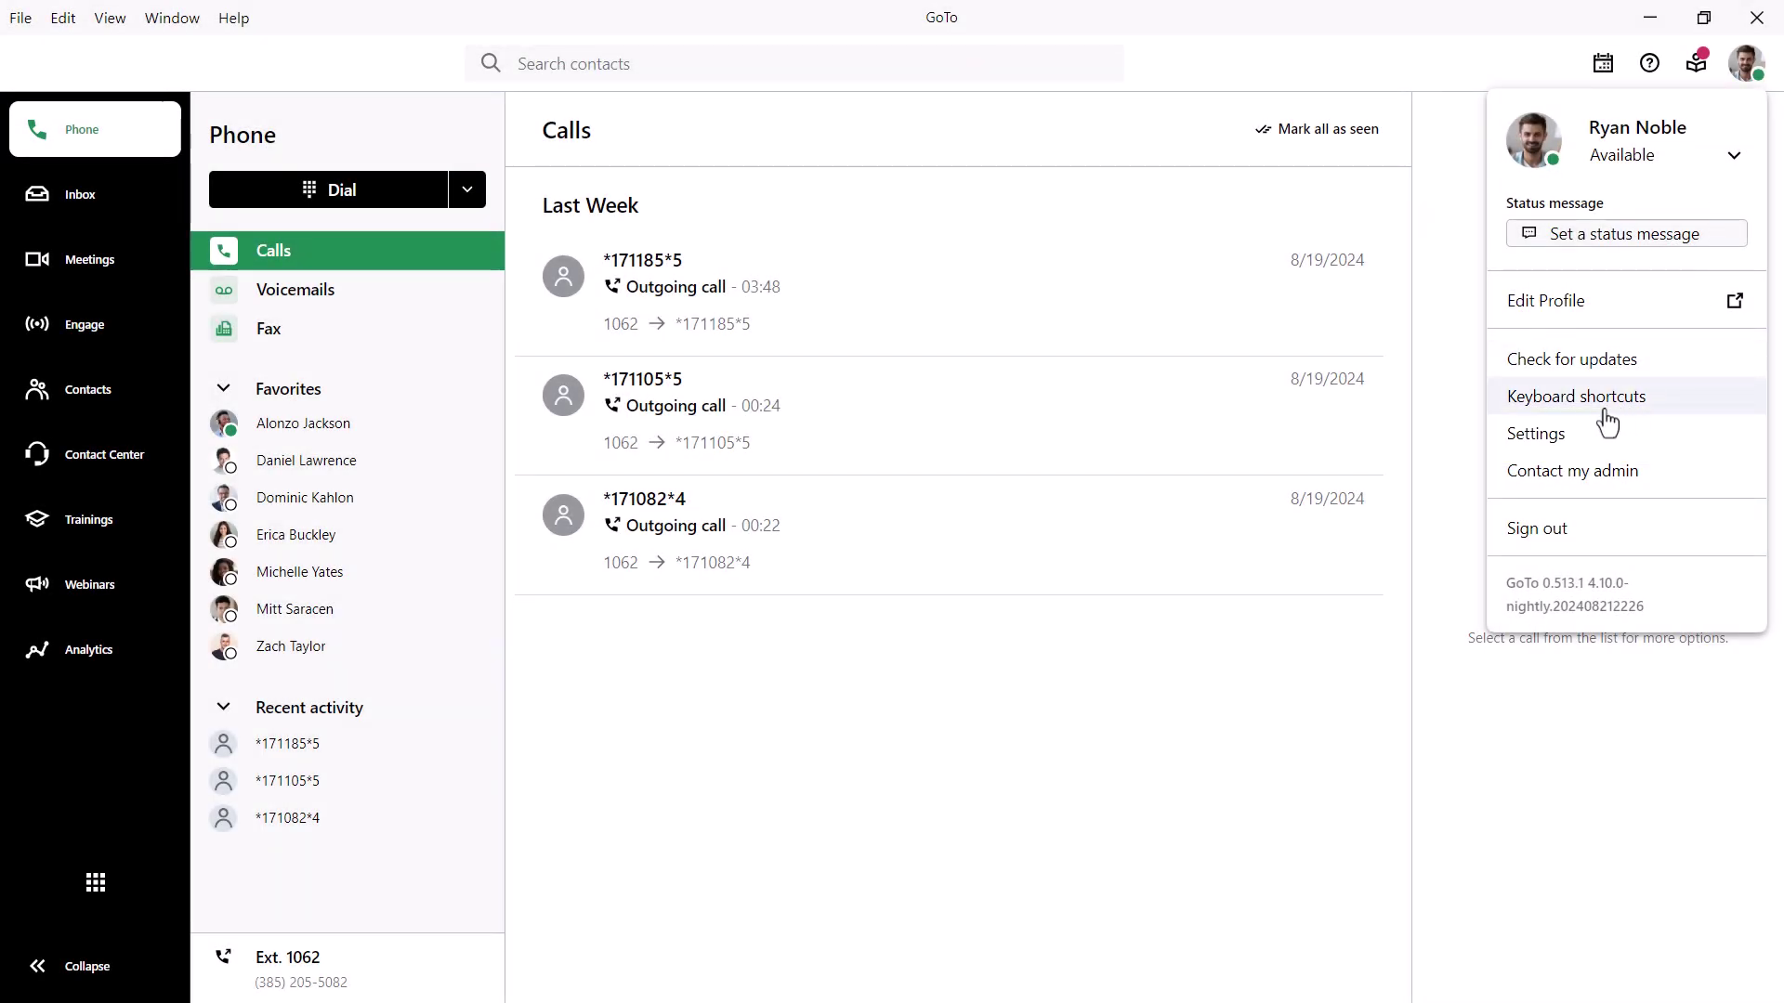
click(1560, 438)
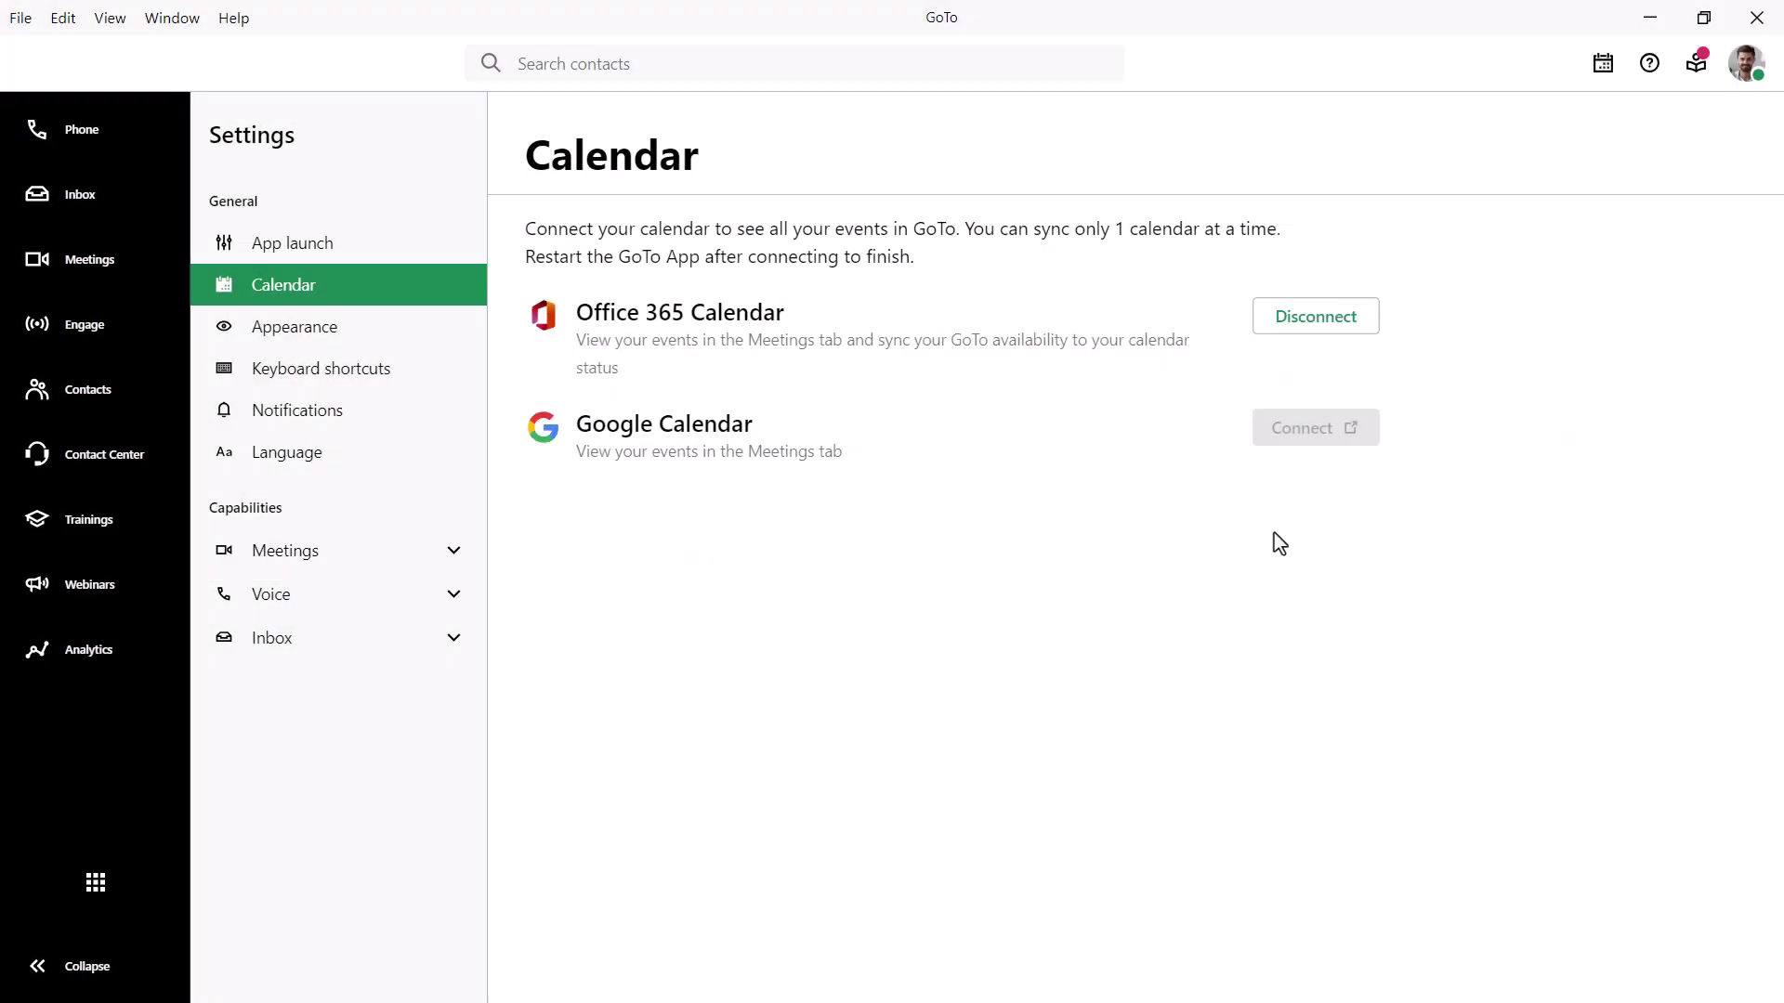
click(473, 557)
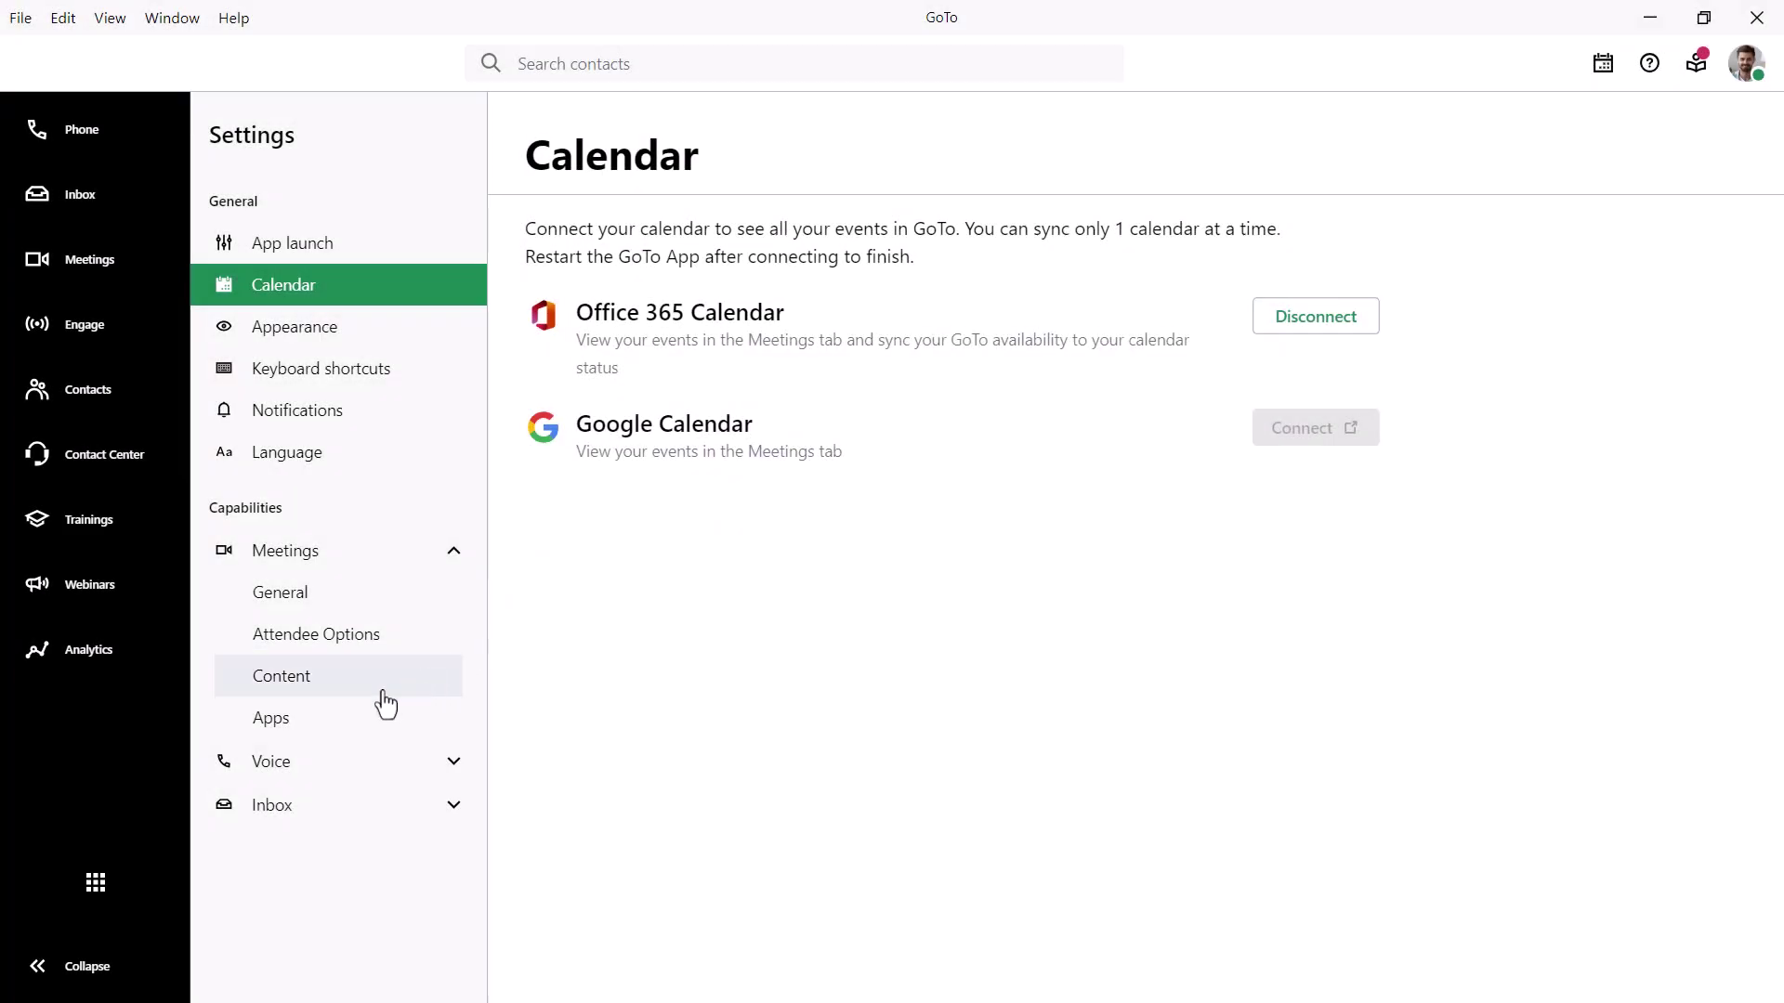
Step: Show the Meetings > Content settings page, where the recording save location is set
click(433, 686)
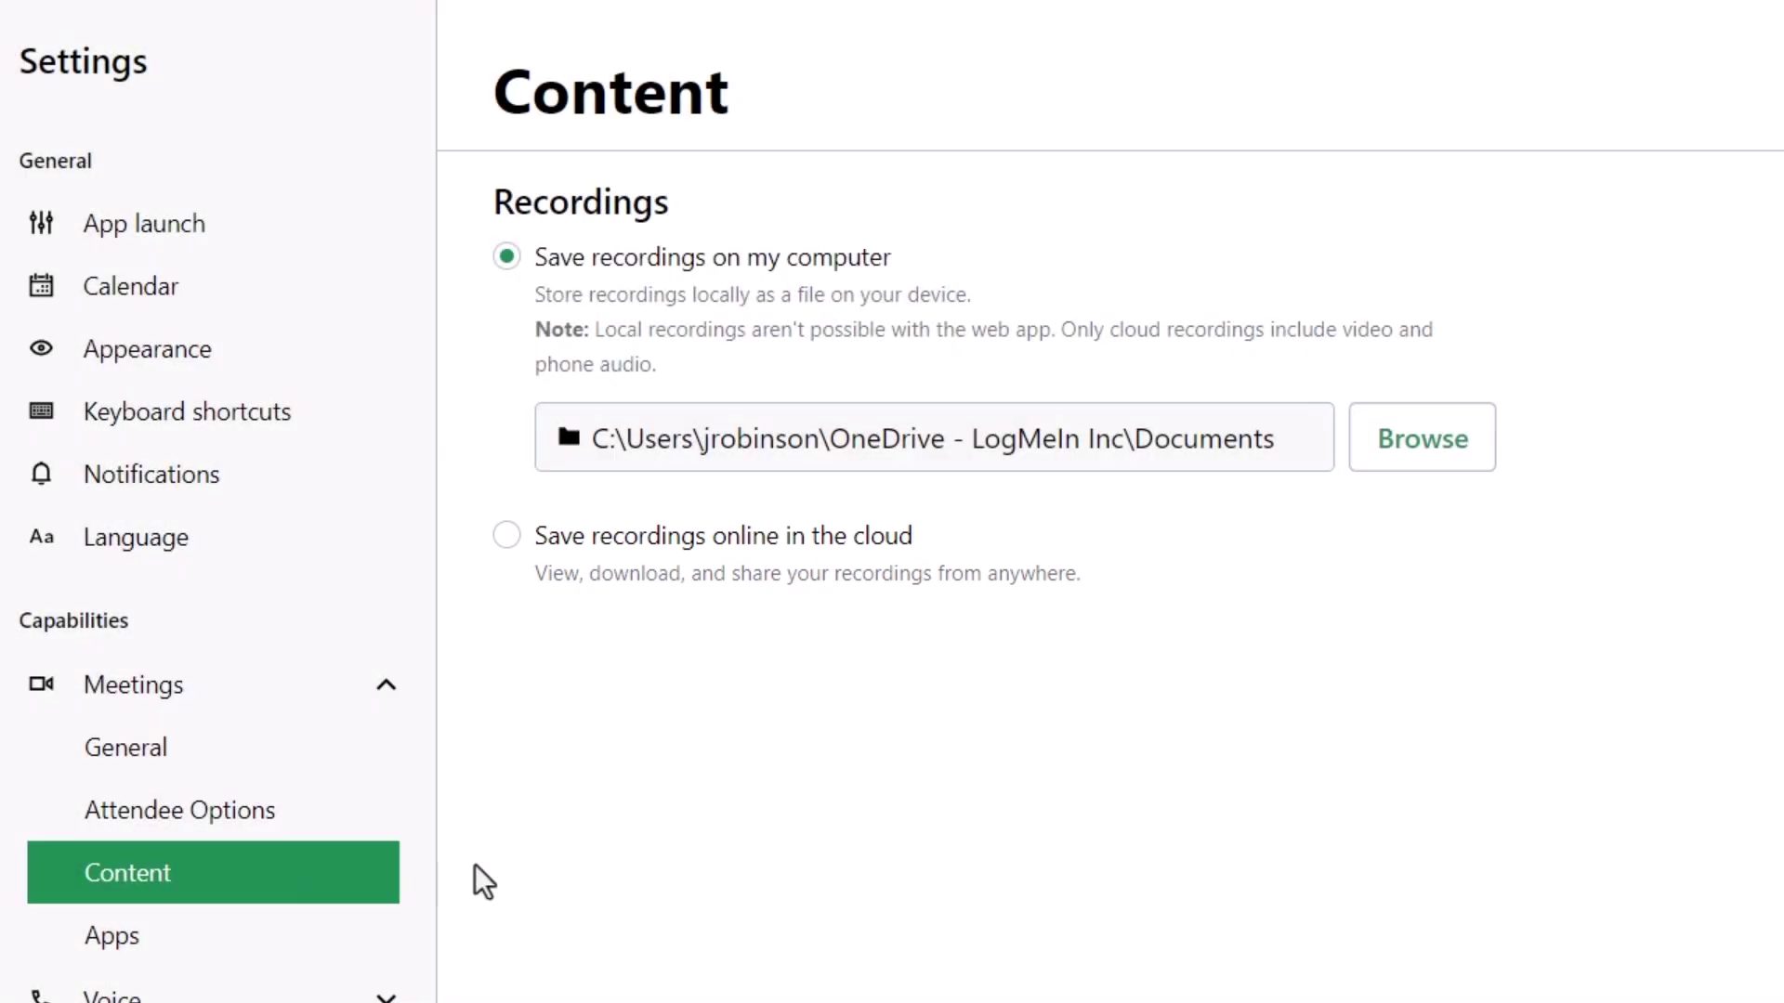
Step: Save recordings to the cloud, accessible only to chosen people, with 15-day share links
click(507, 538)
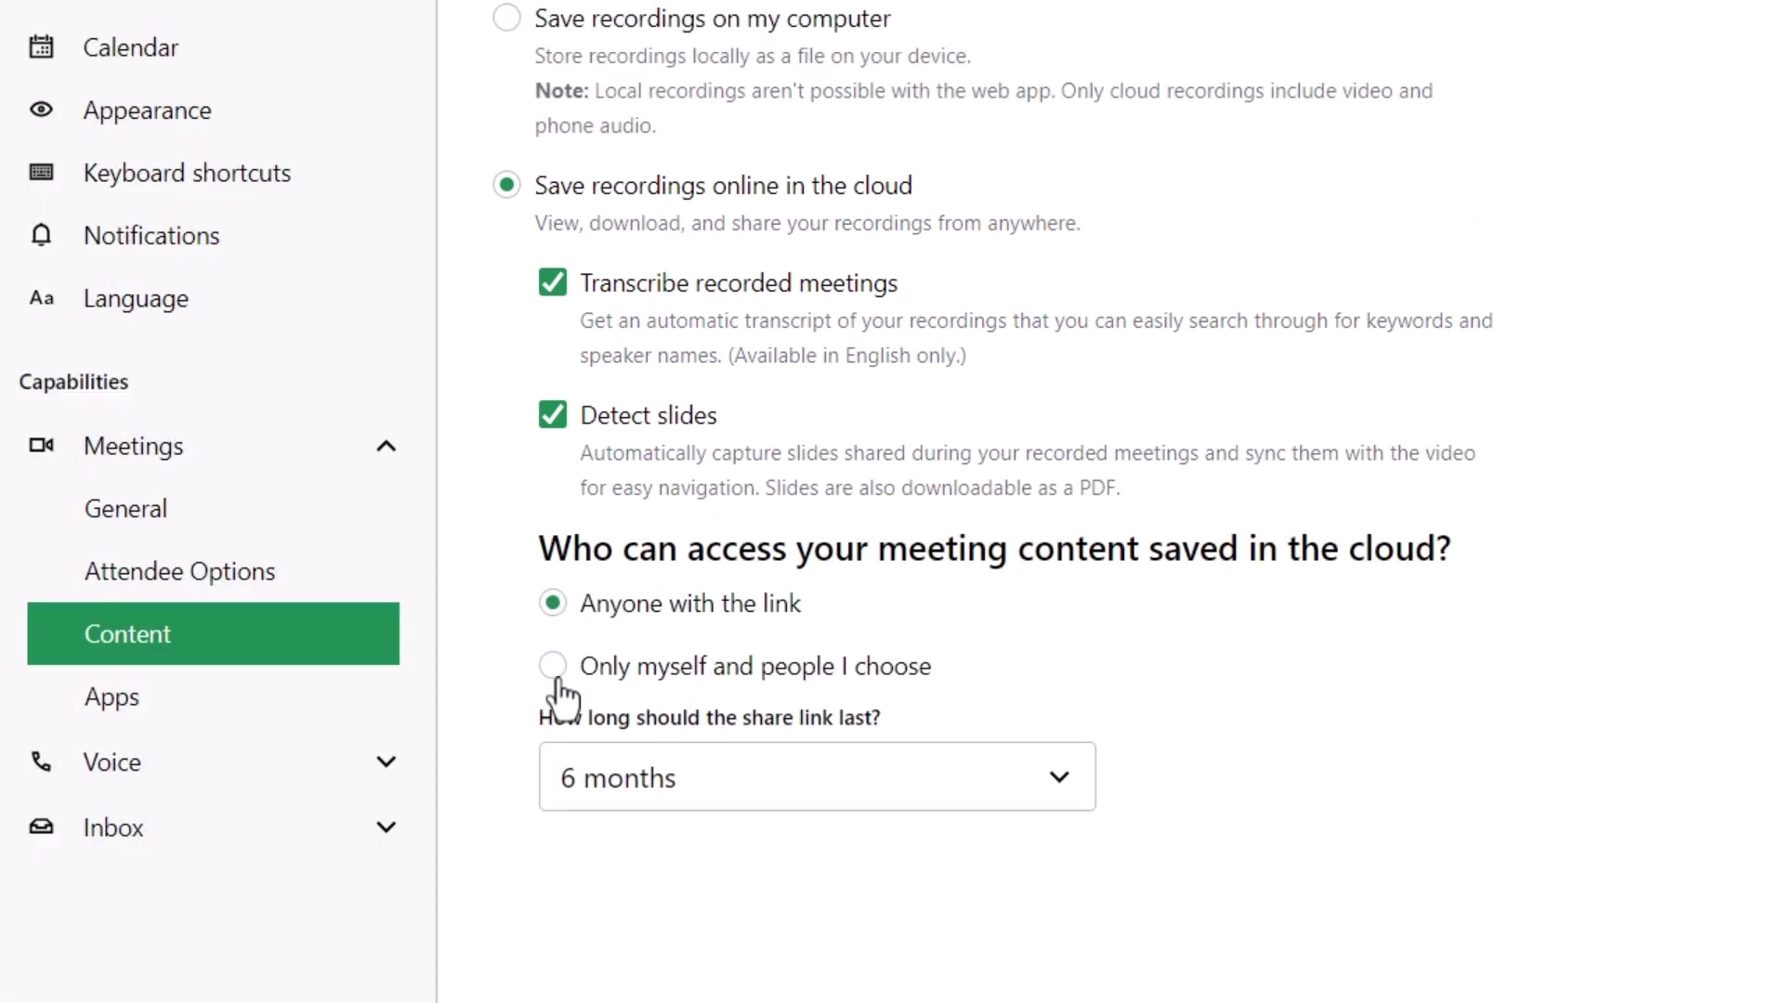
click(556, 671)
click(1063, 813)
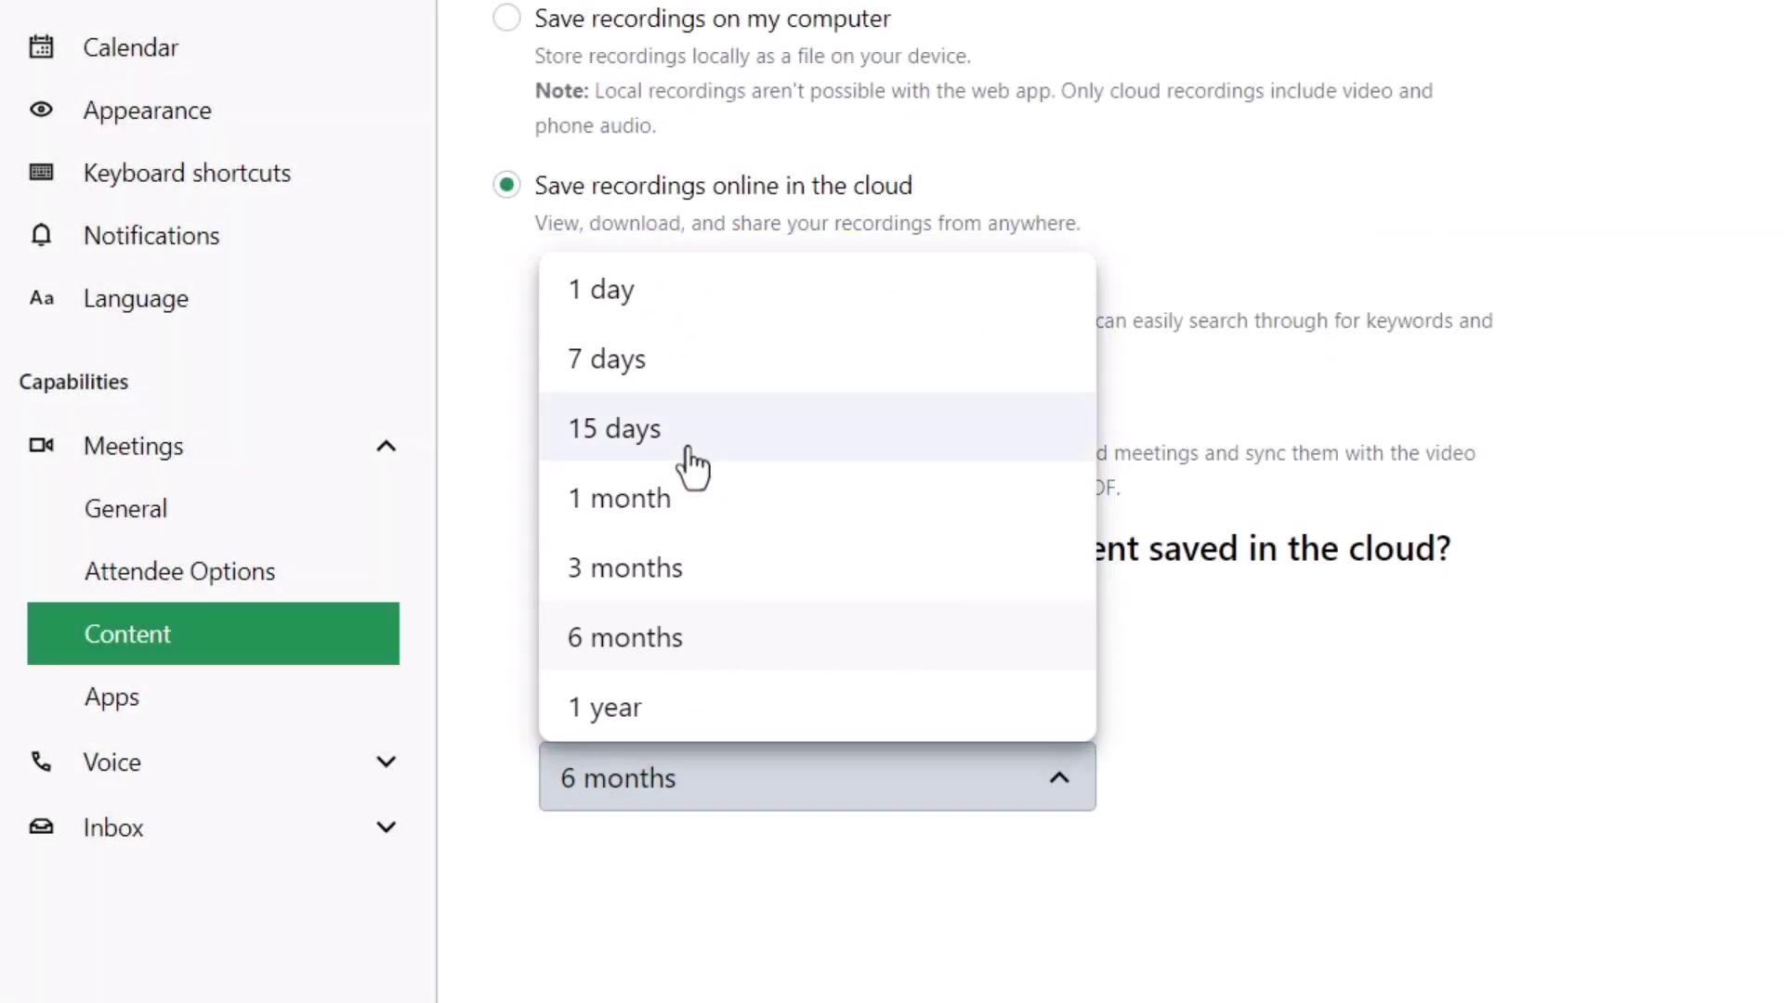
click(674, 440)
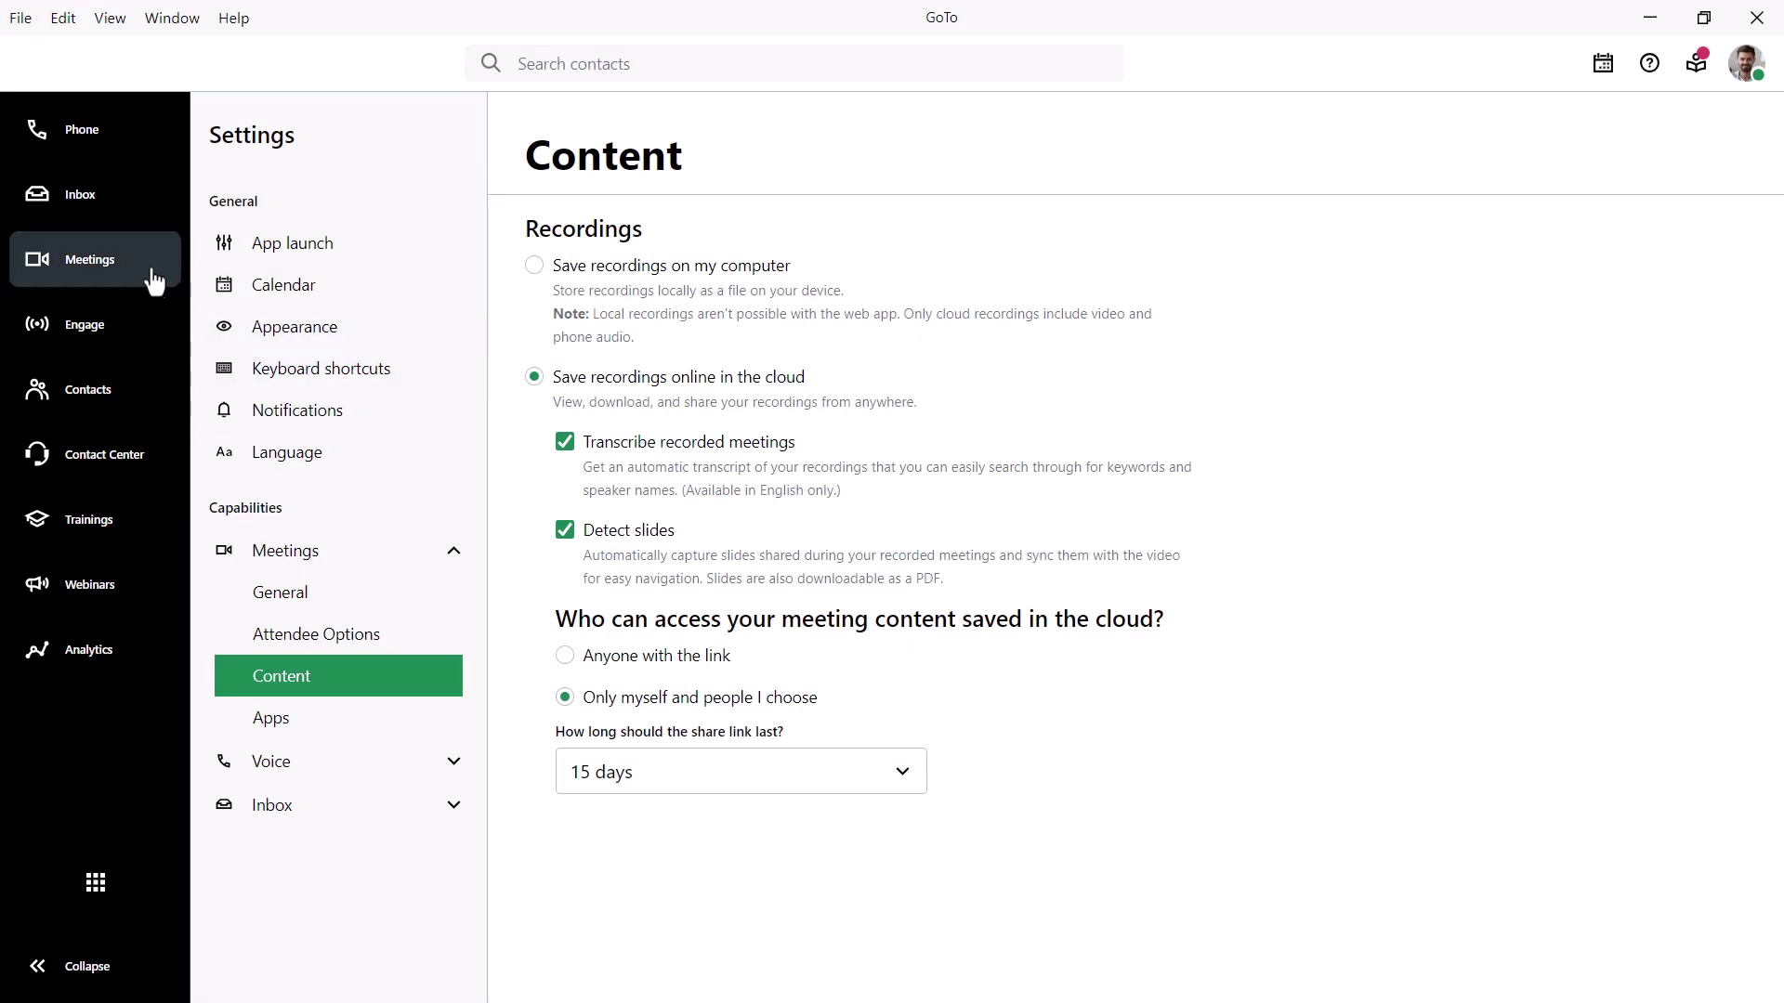
Step: Filter past meetings to recorded ones from the last 12 months and open Q3 Department Goals
click(153, 278)
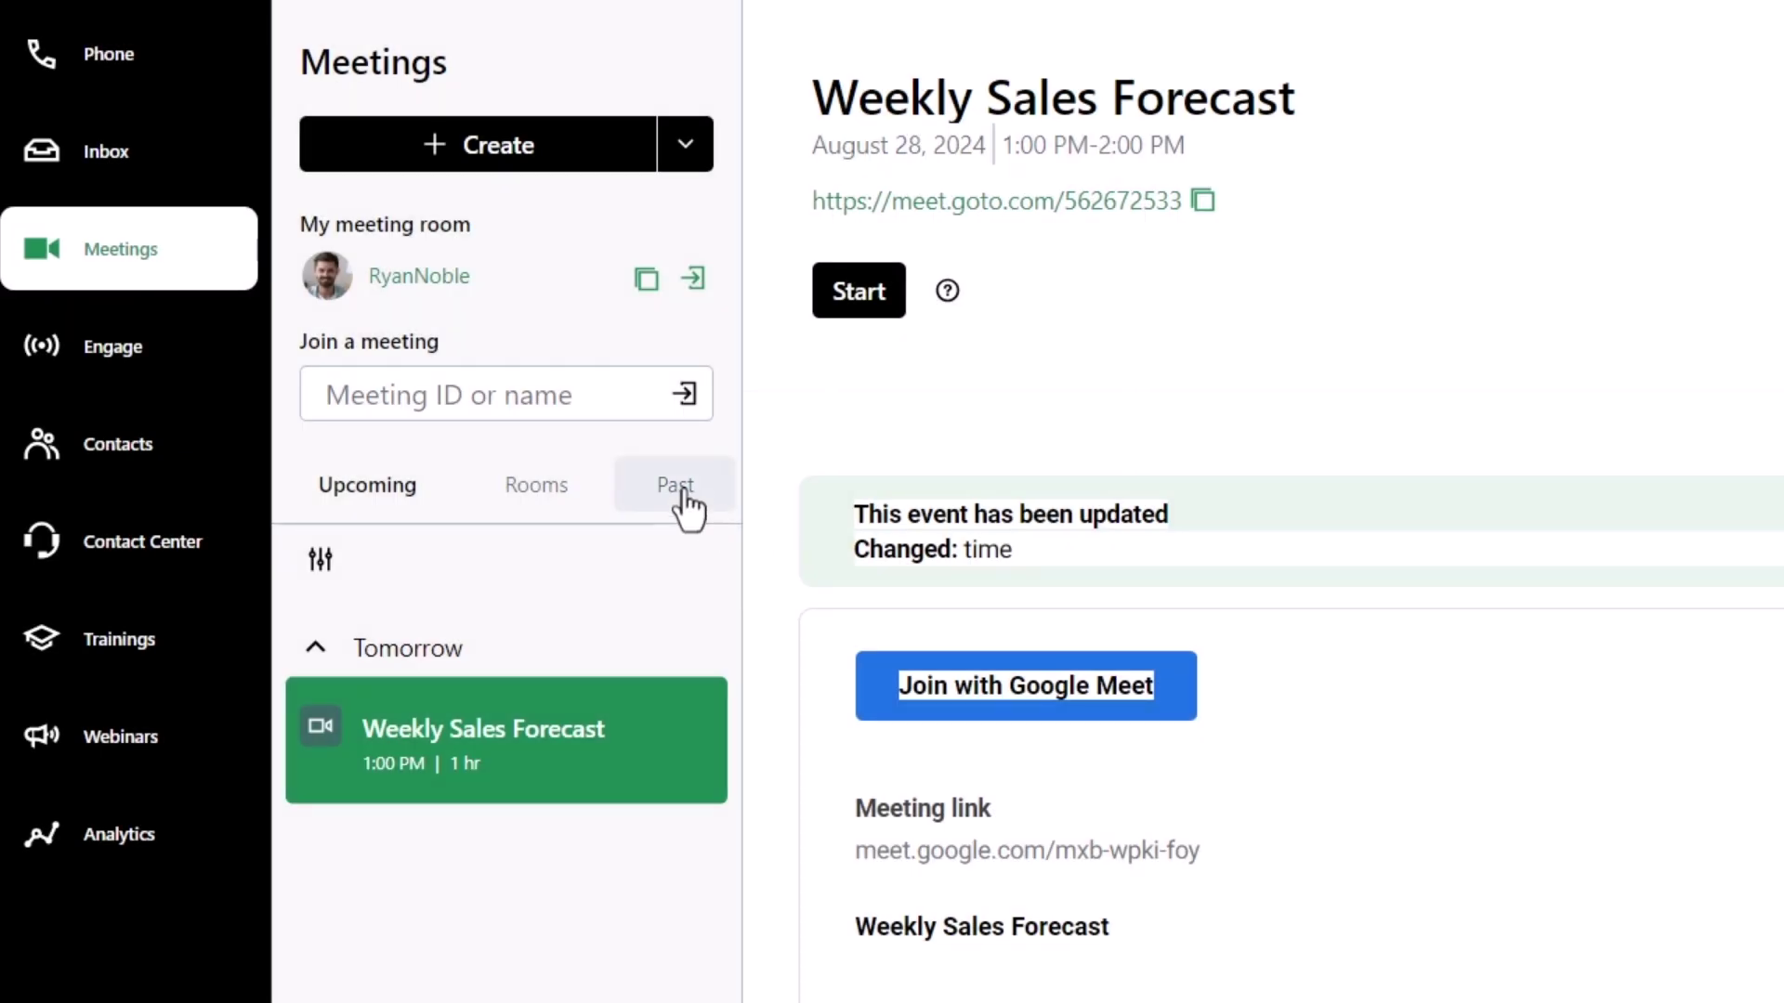
click(683, 503)
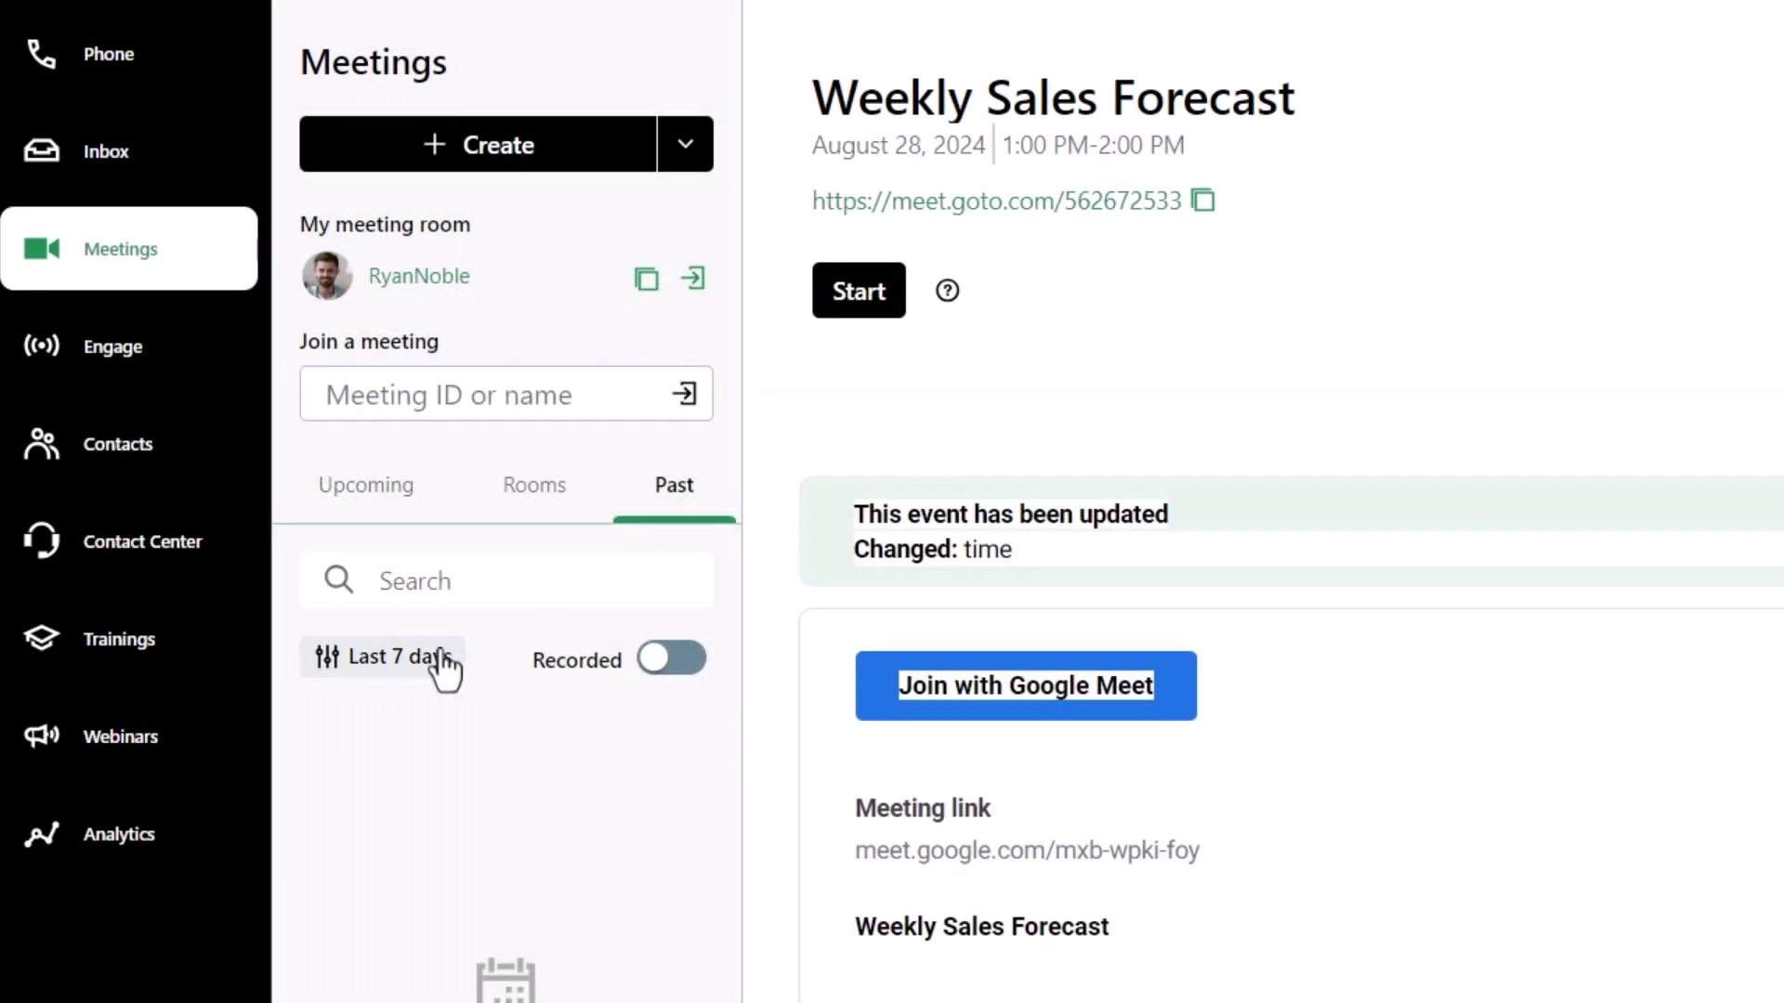
click(435, 662)
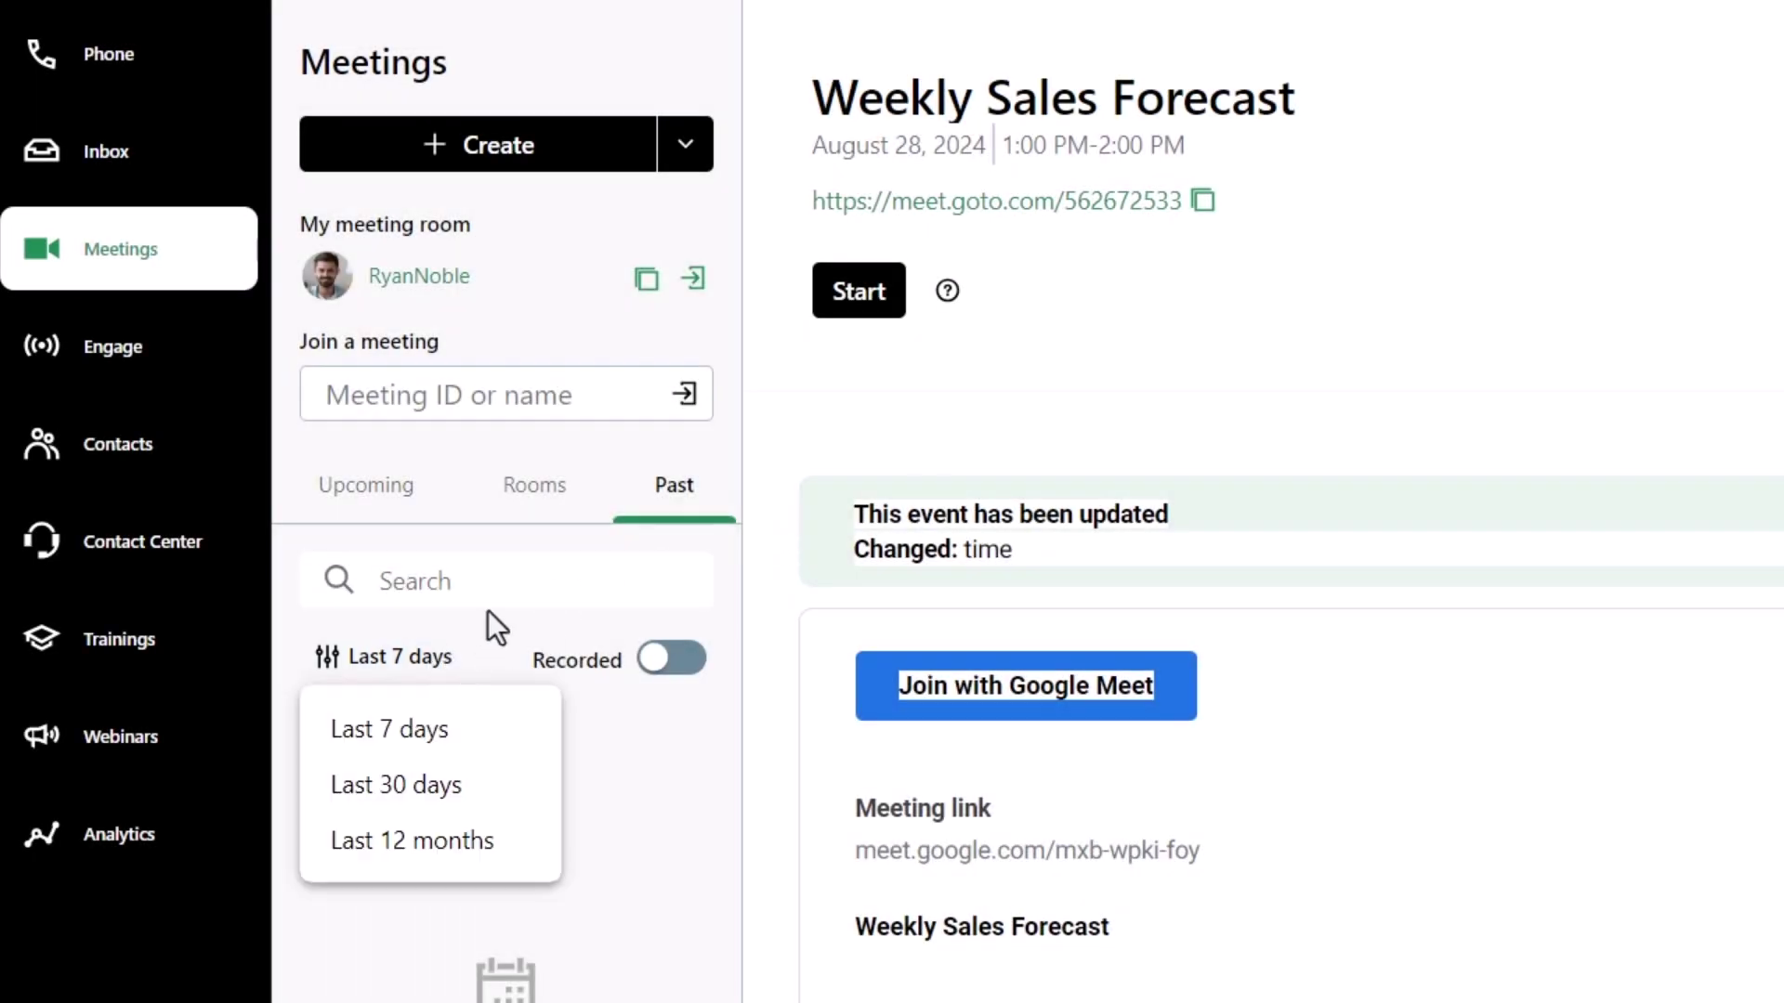
click(474, 843)
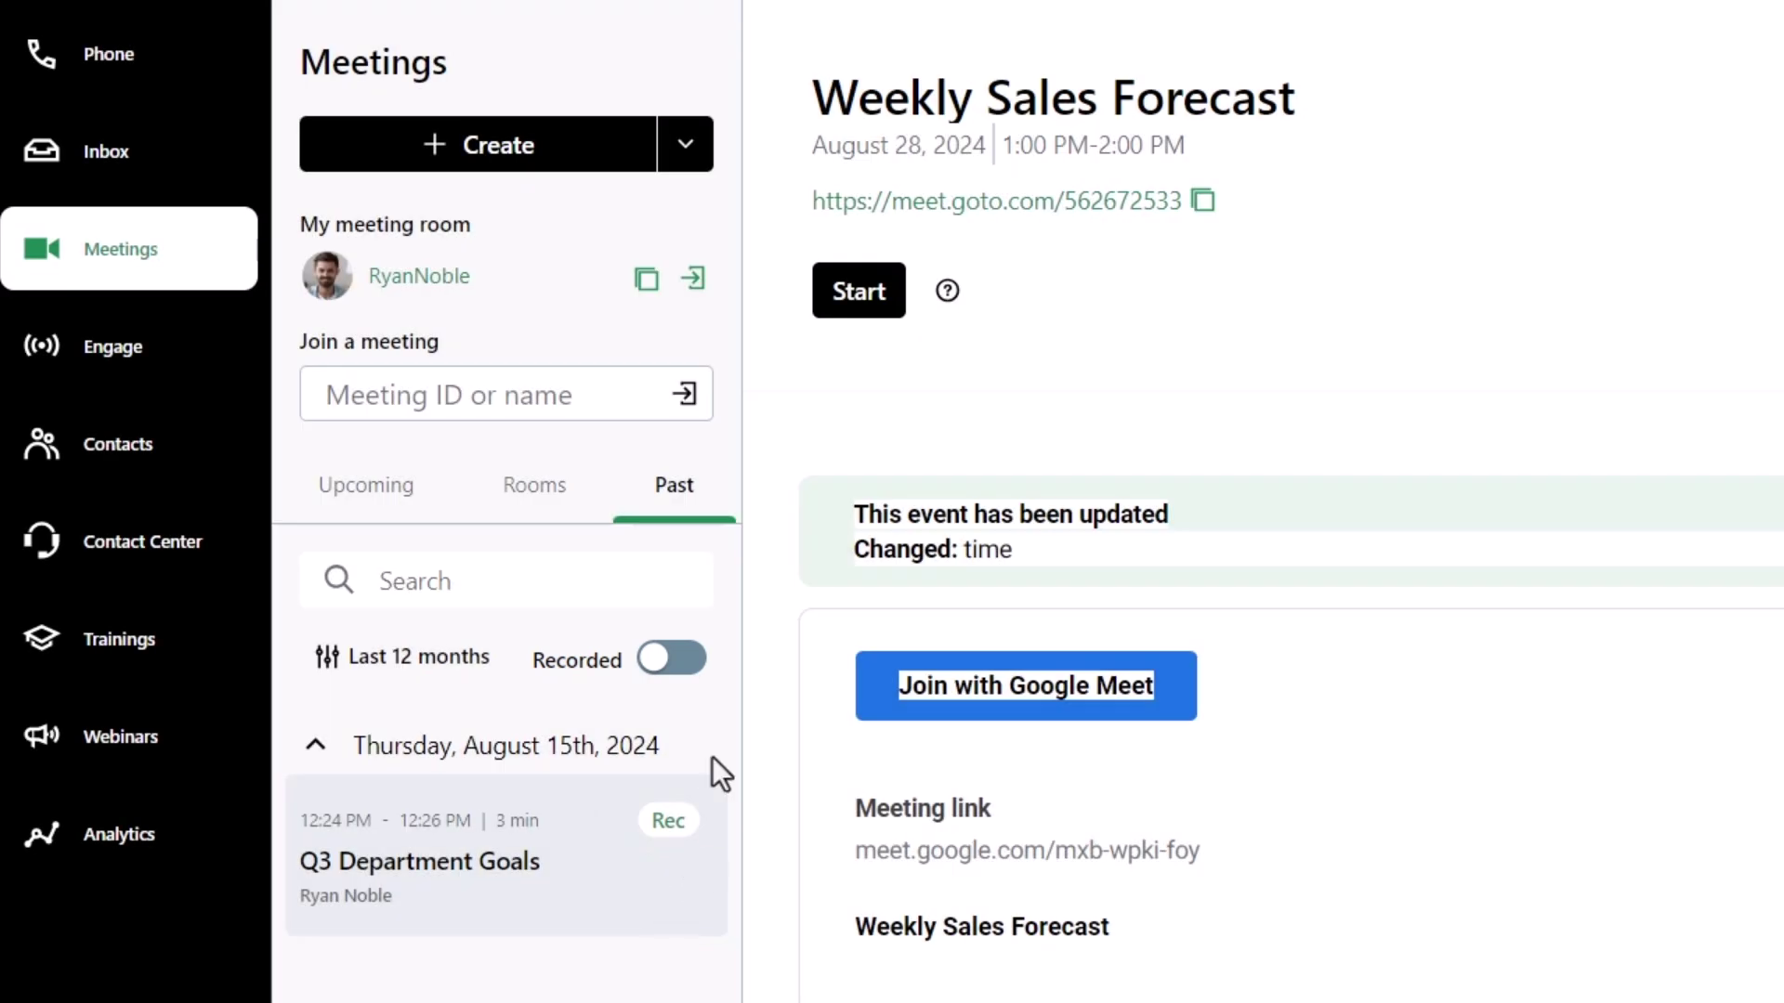
click(680, 659)
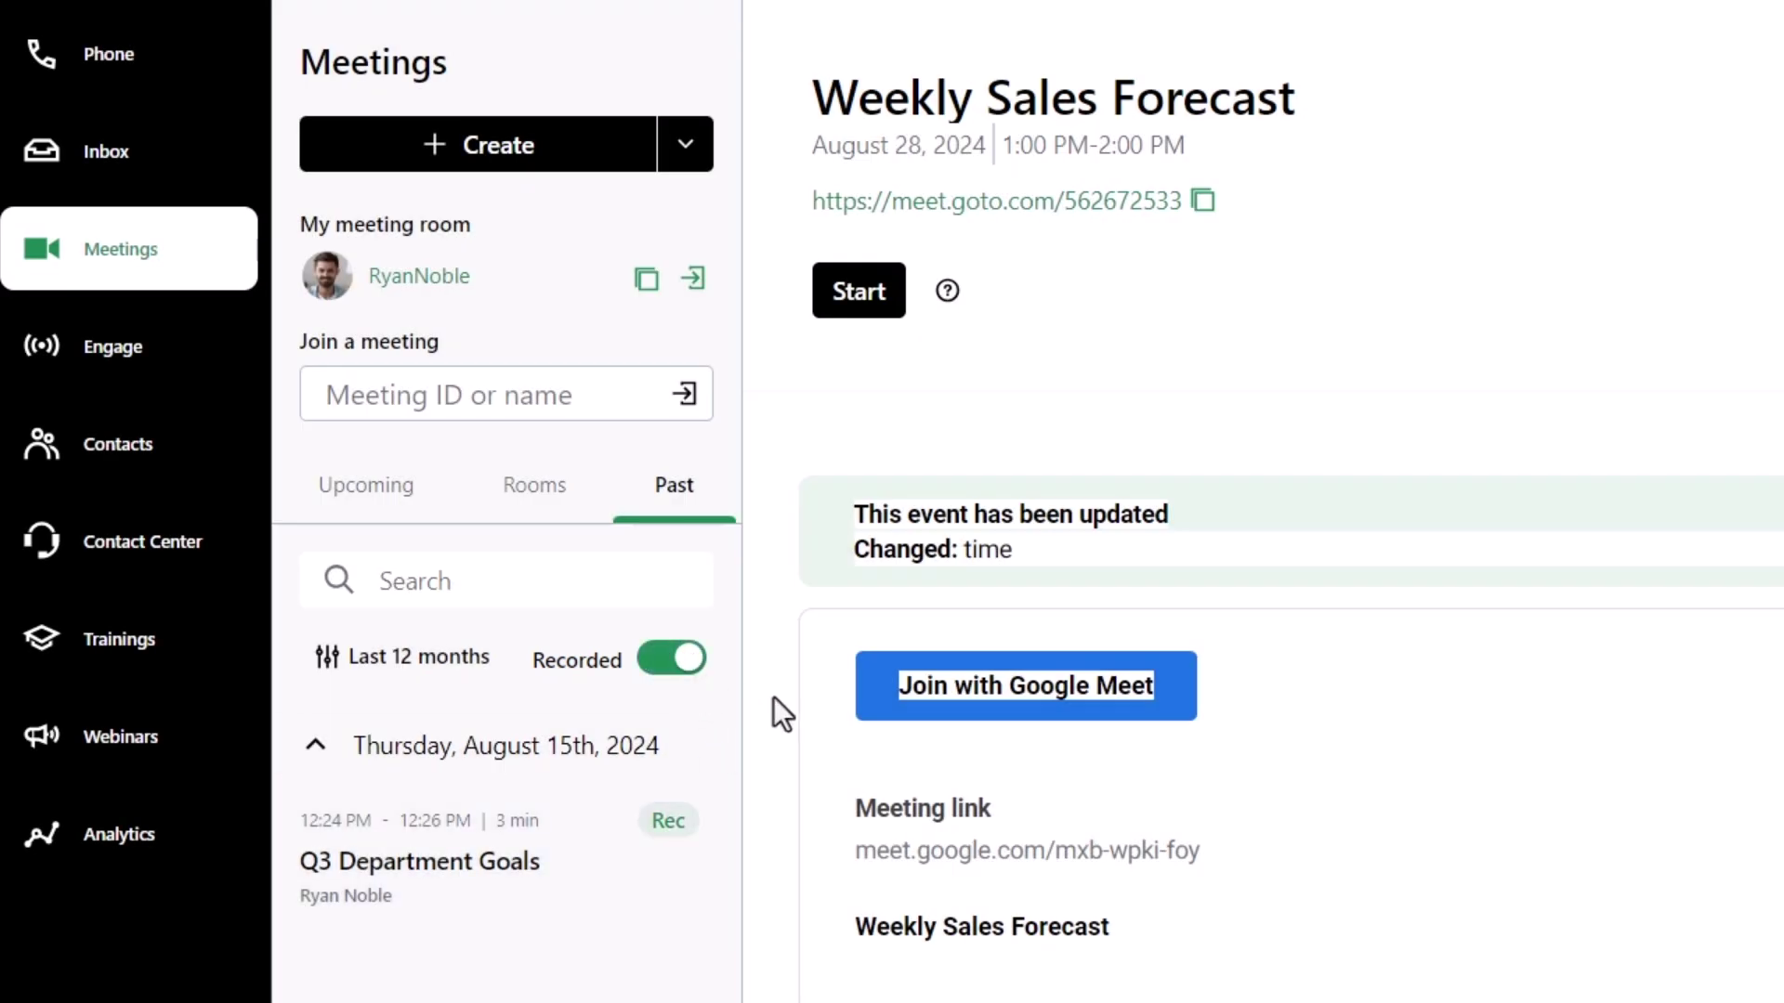
click(546, 870)
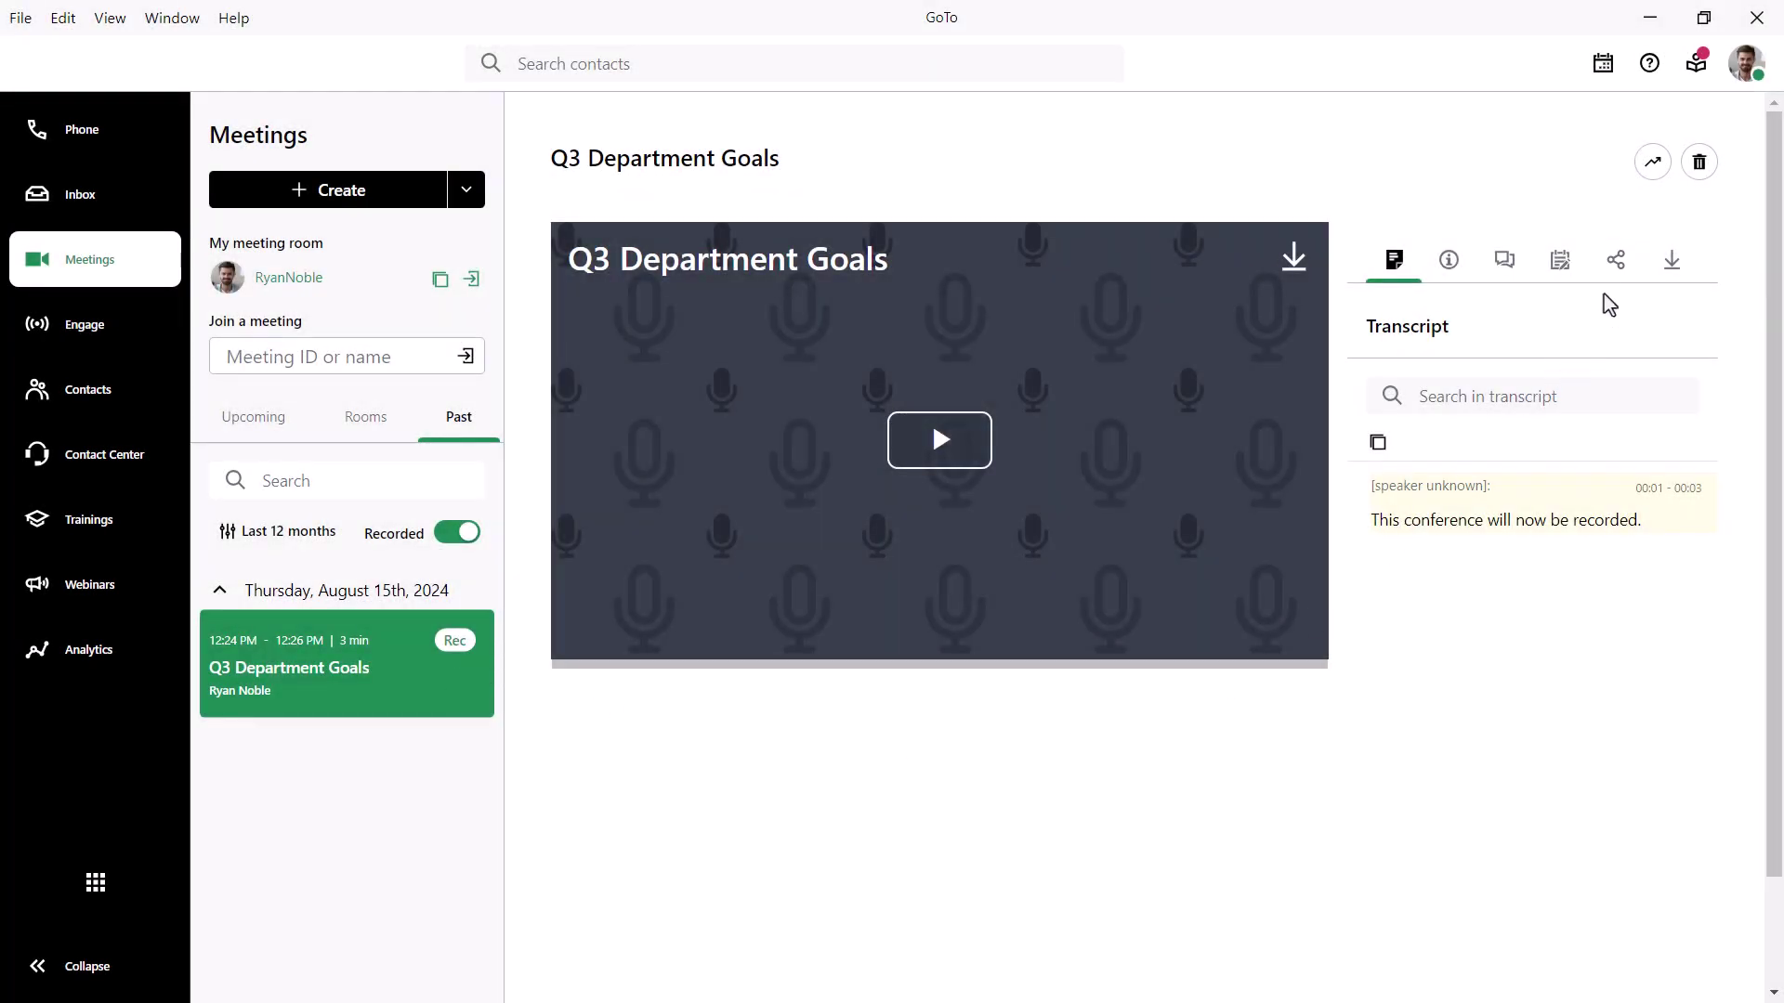
Step: Set the Q3 Department Goals share link to expire on March 15, 2025
click(1612, 279)
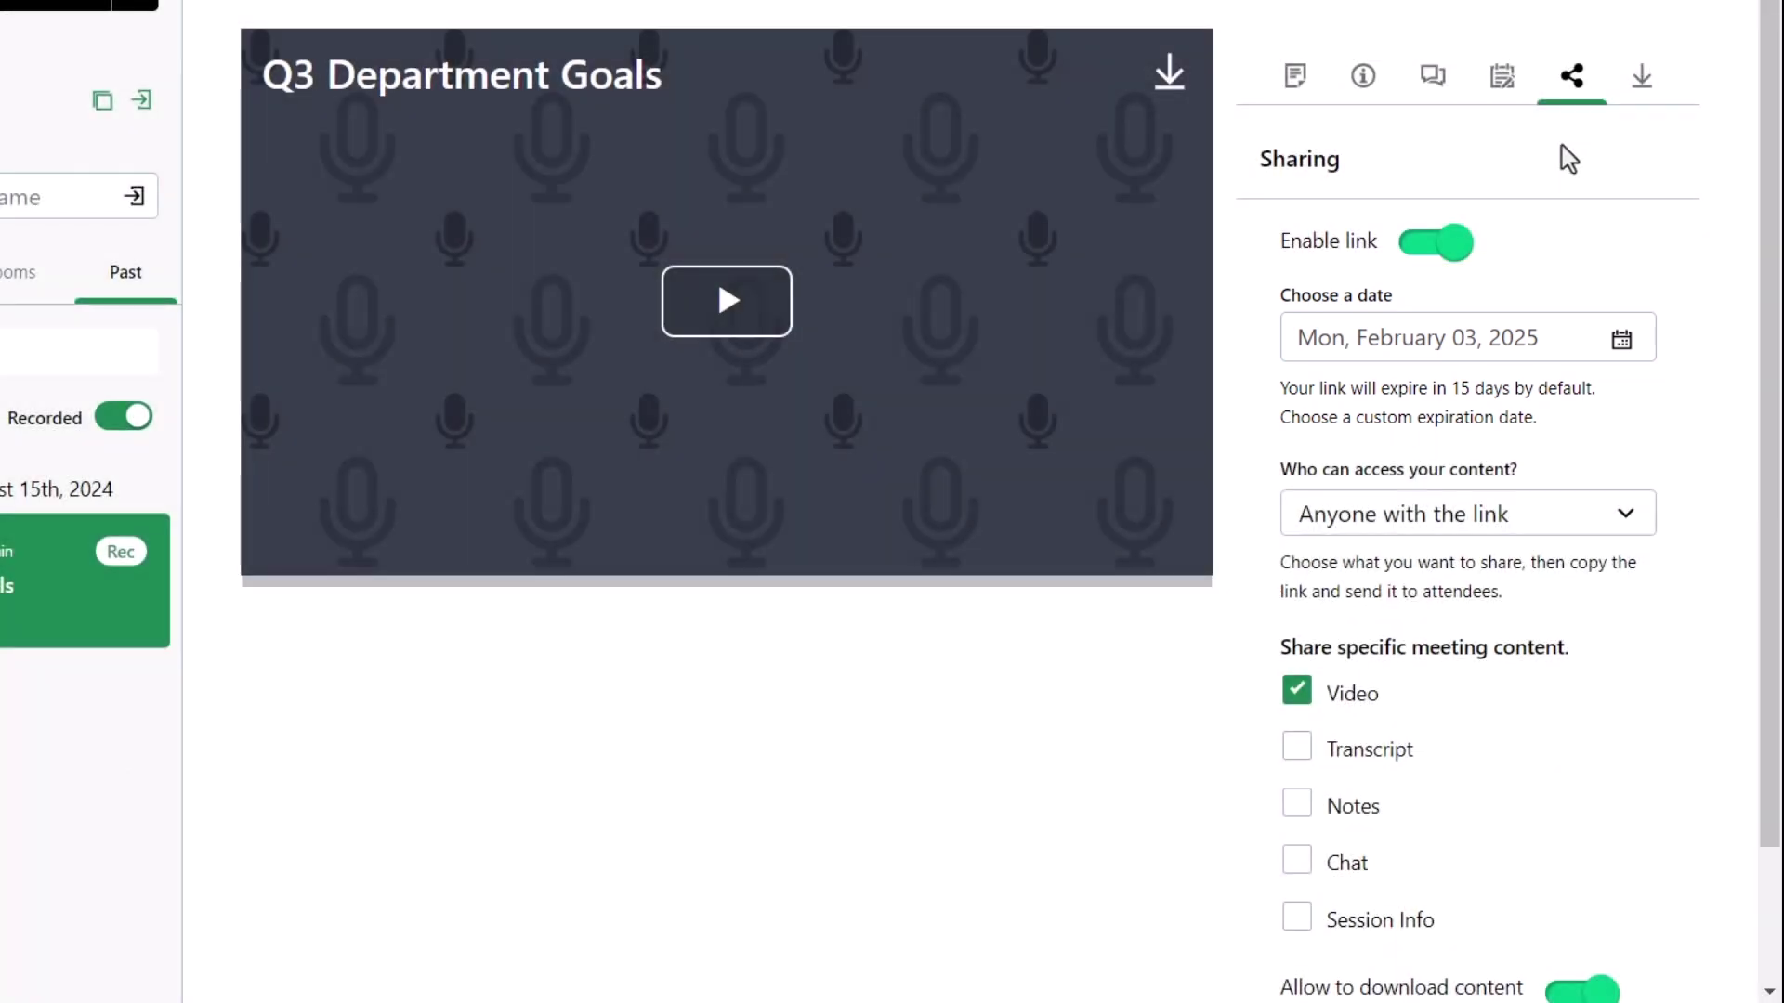
click(1621, 340)
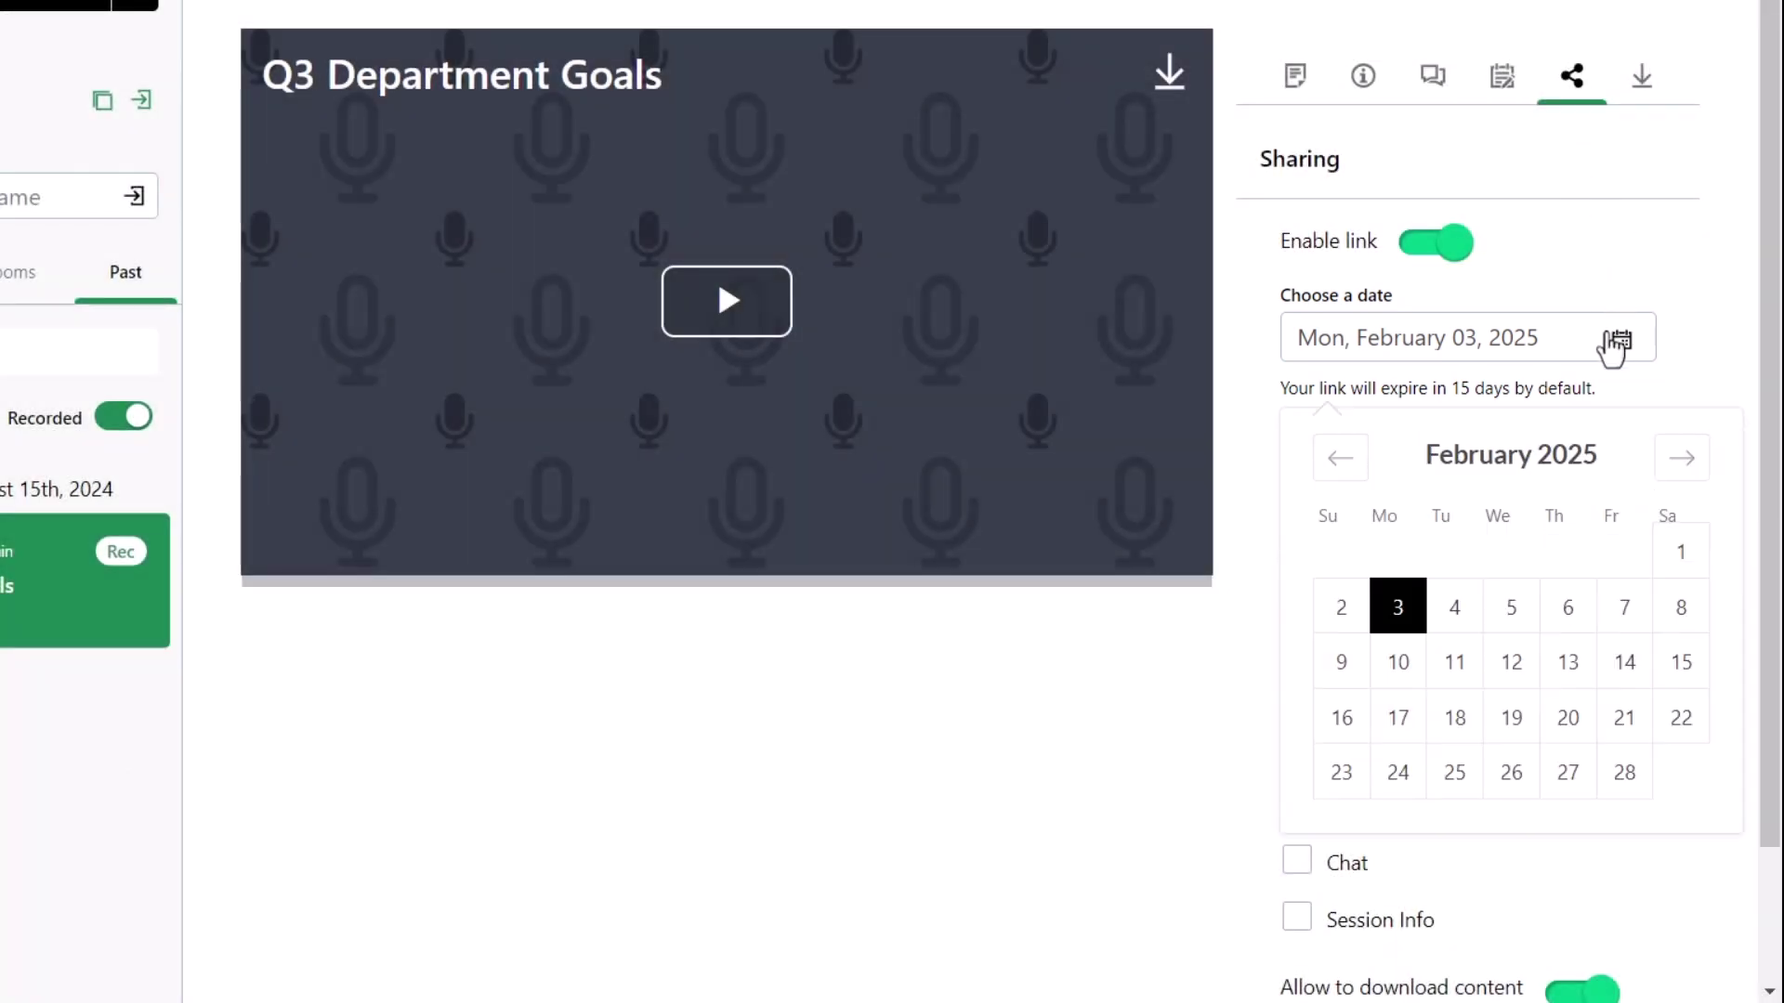
click(1684, 466)
click(1681, 669)
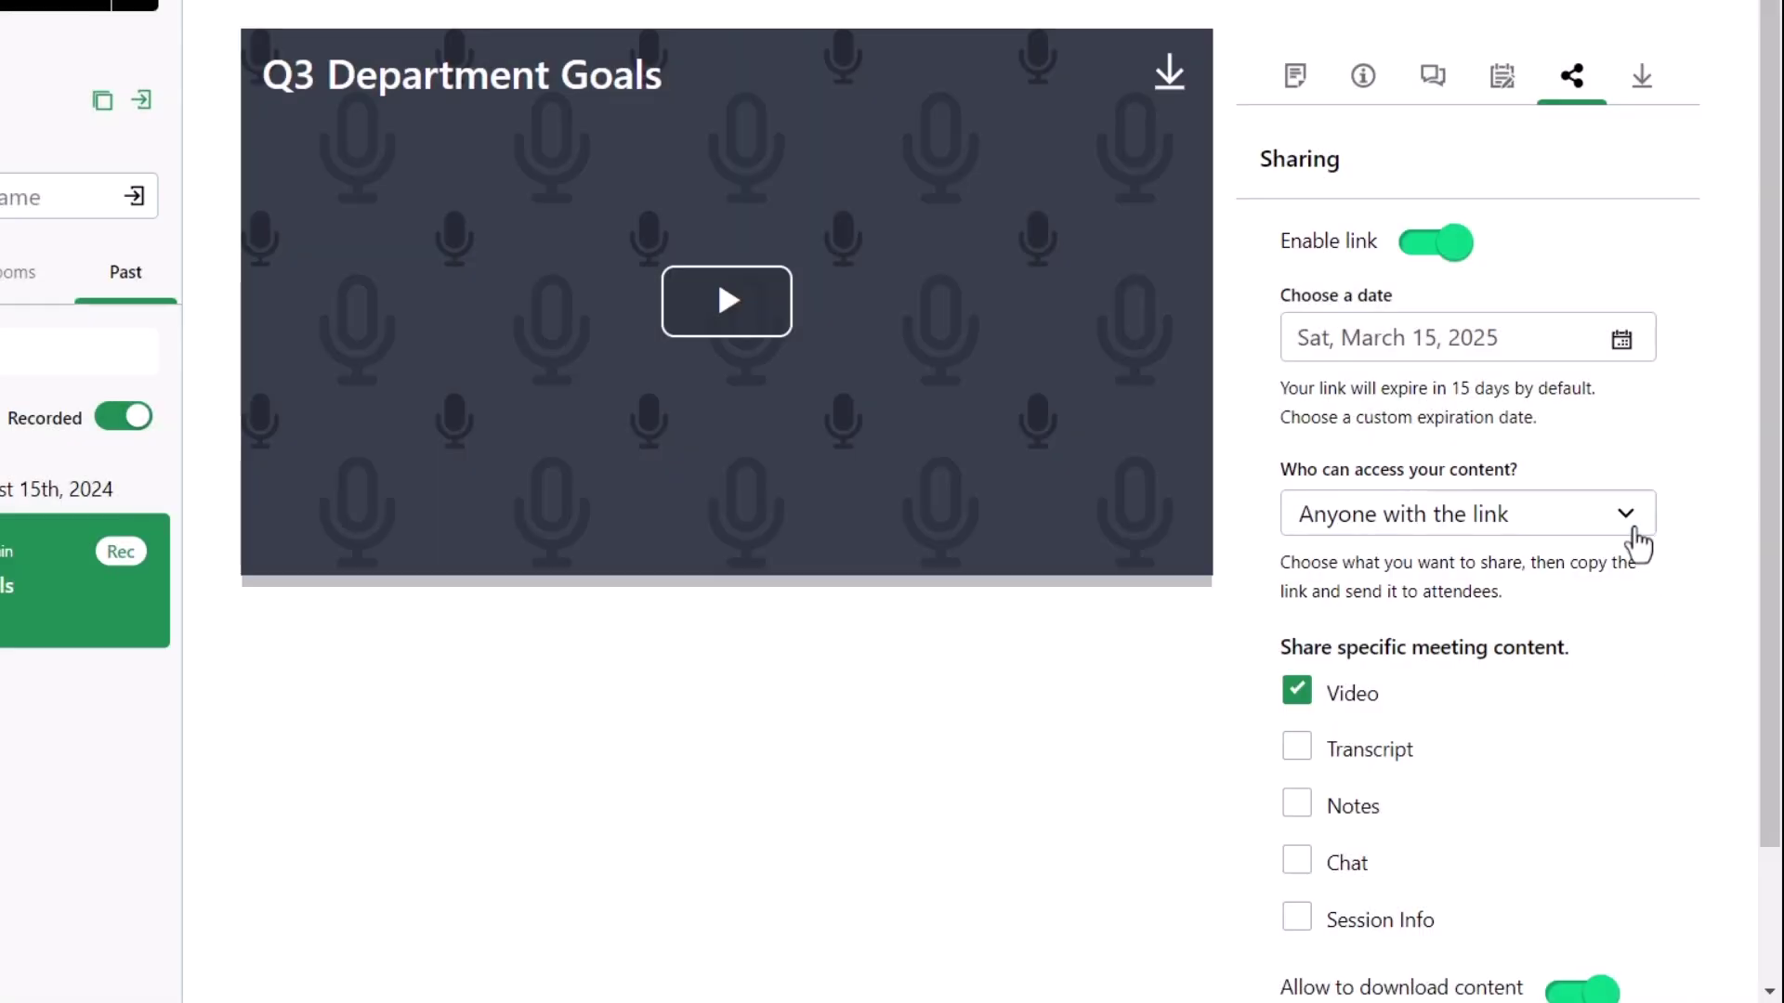
Step: Restrict link access to Specific People, then reopen the access options
click(1629, 533)
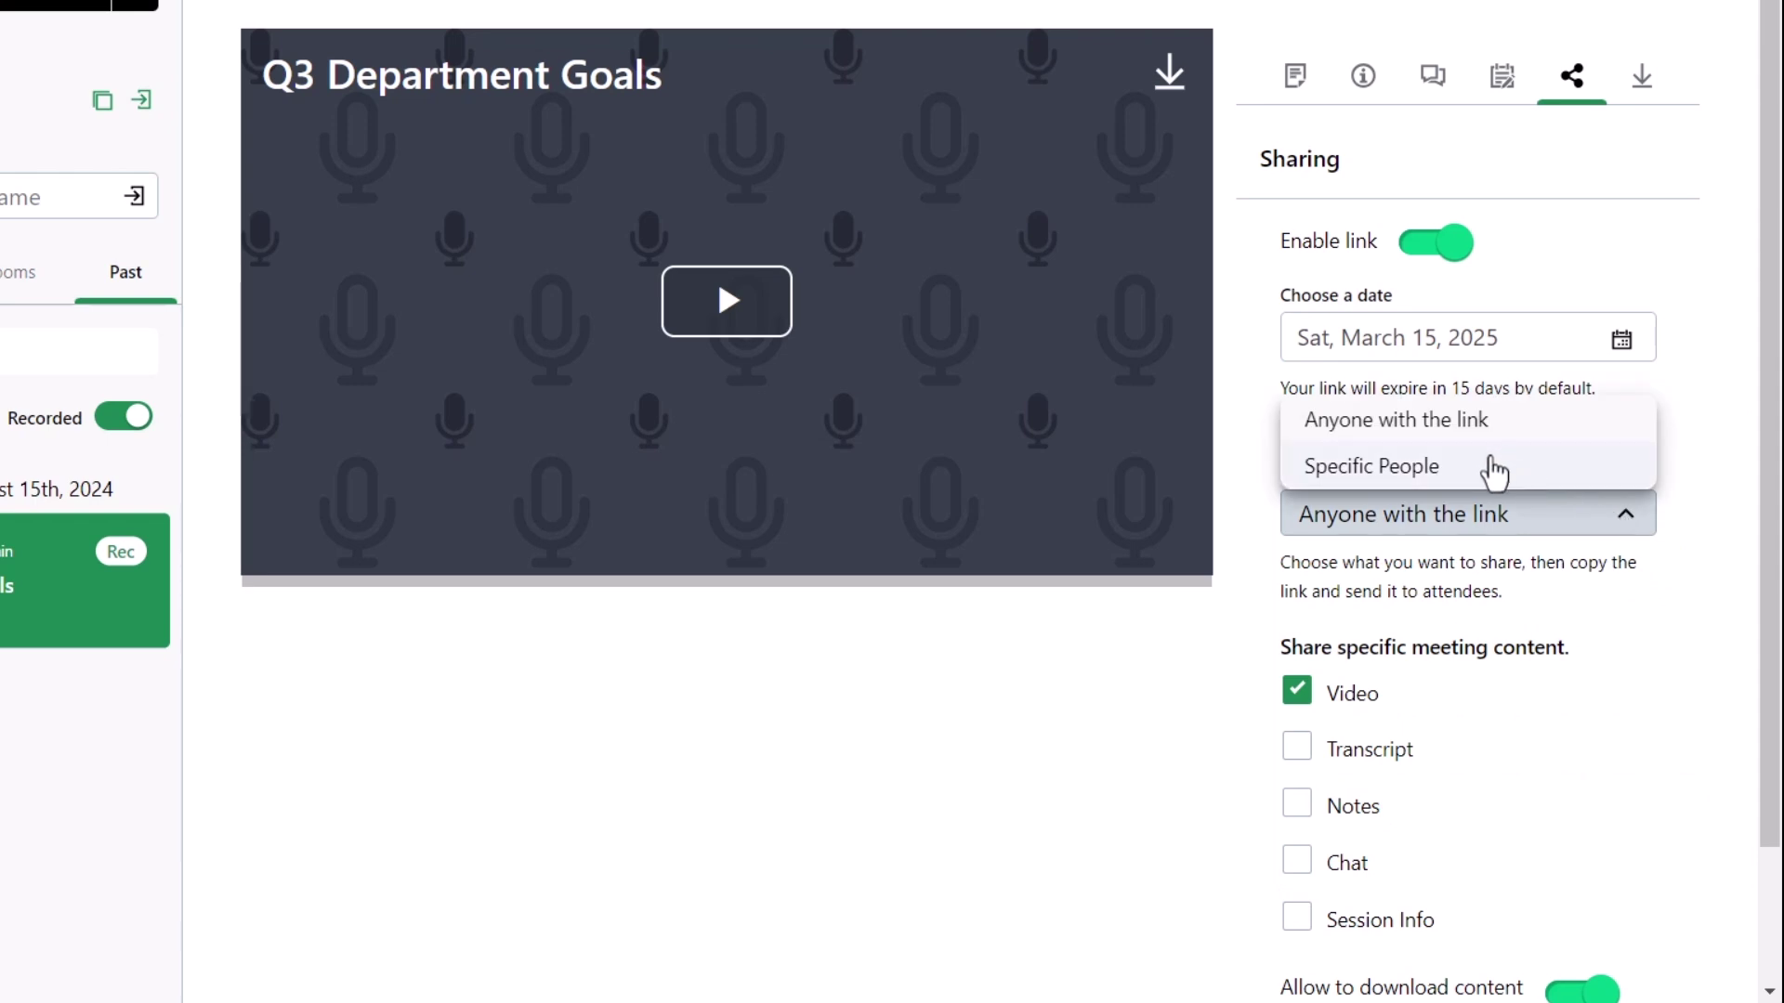
click(1493, 465)
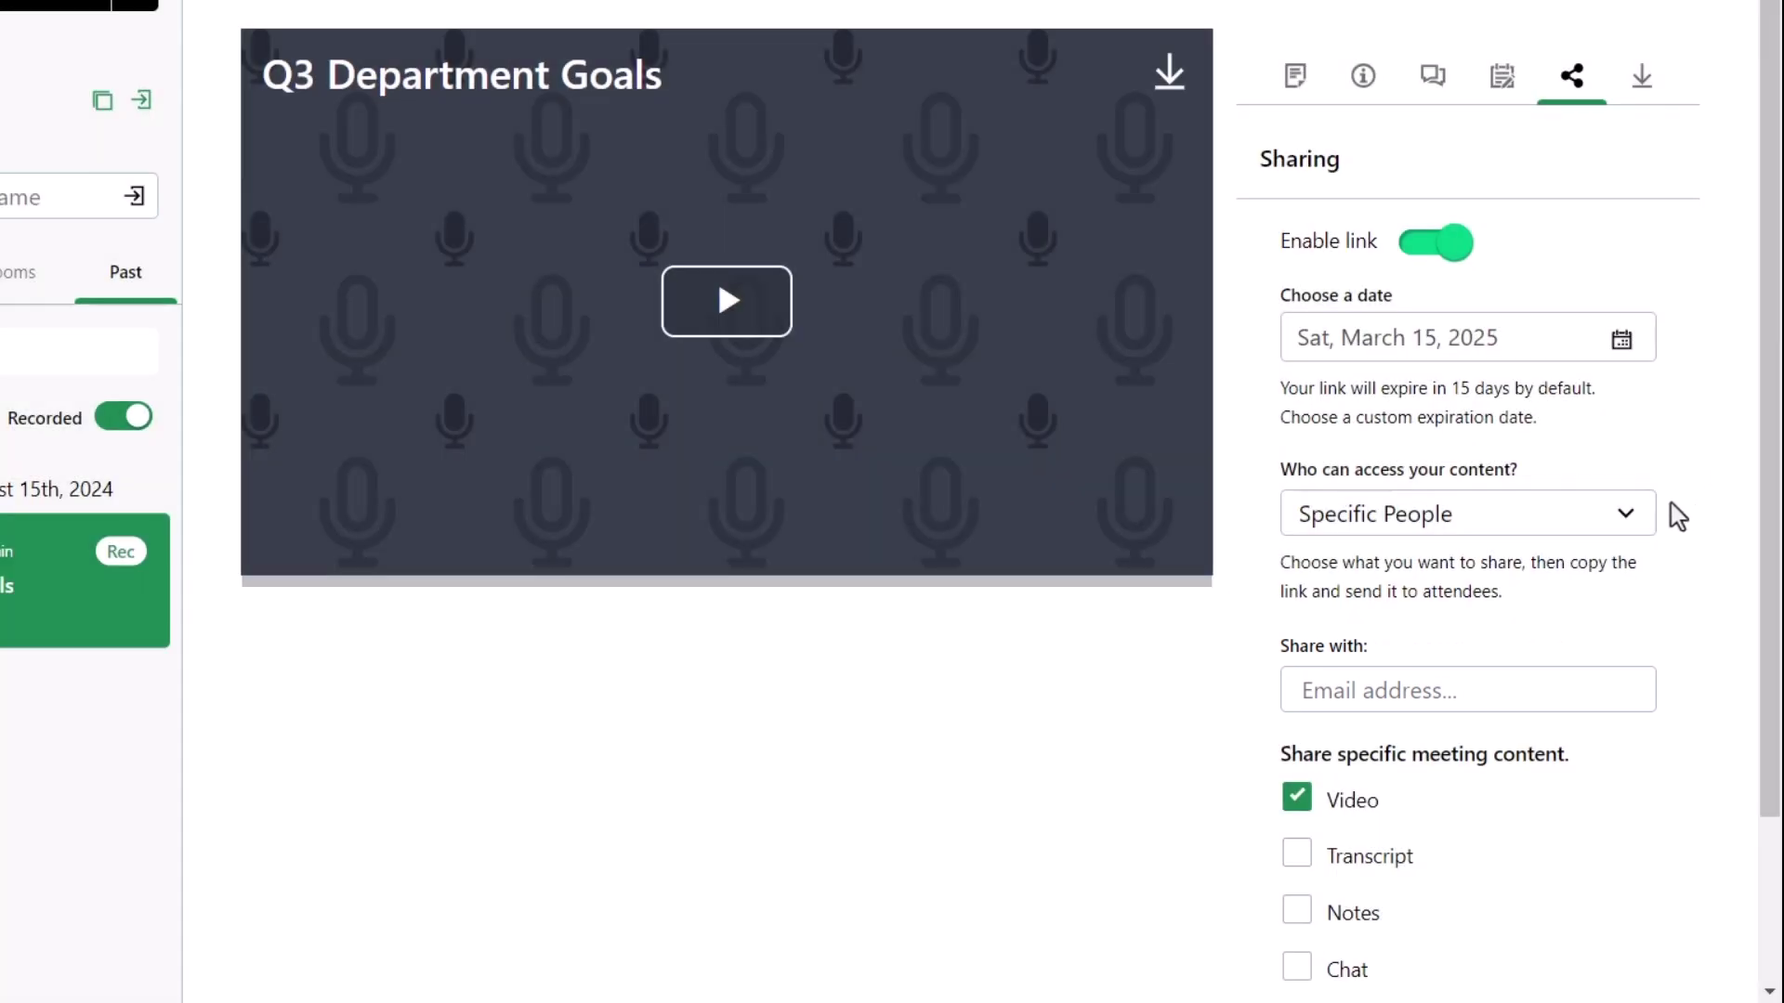
click(1628, 518)
Step: Share video and session info with anyone with the link, disable downloads, and copy the link
click(1408, 423)
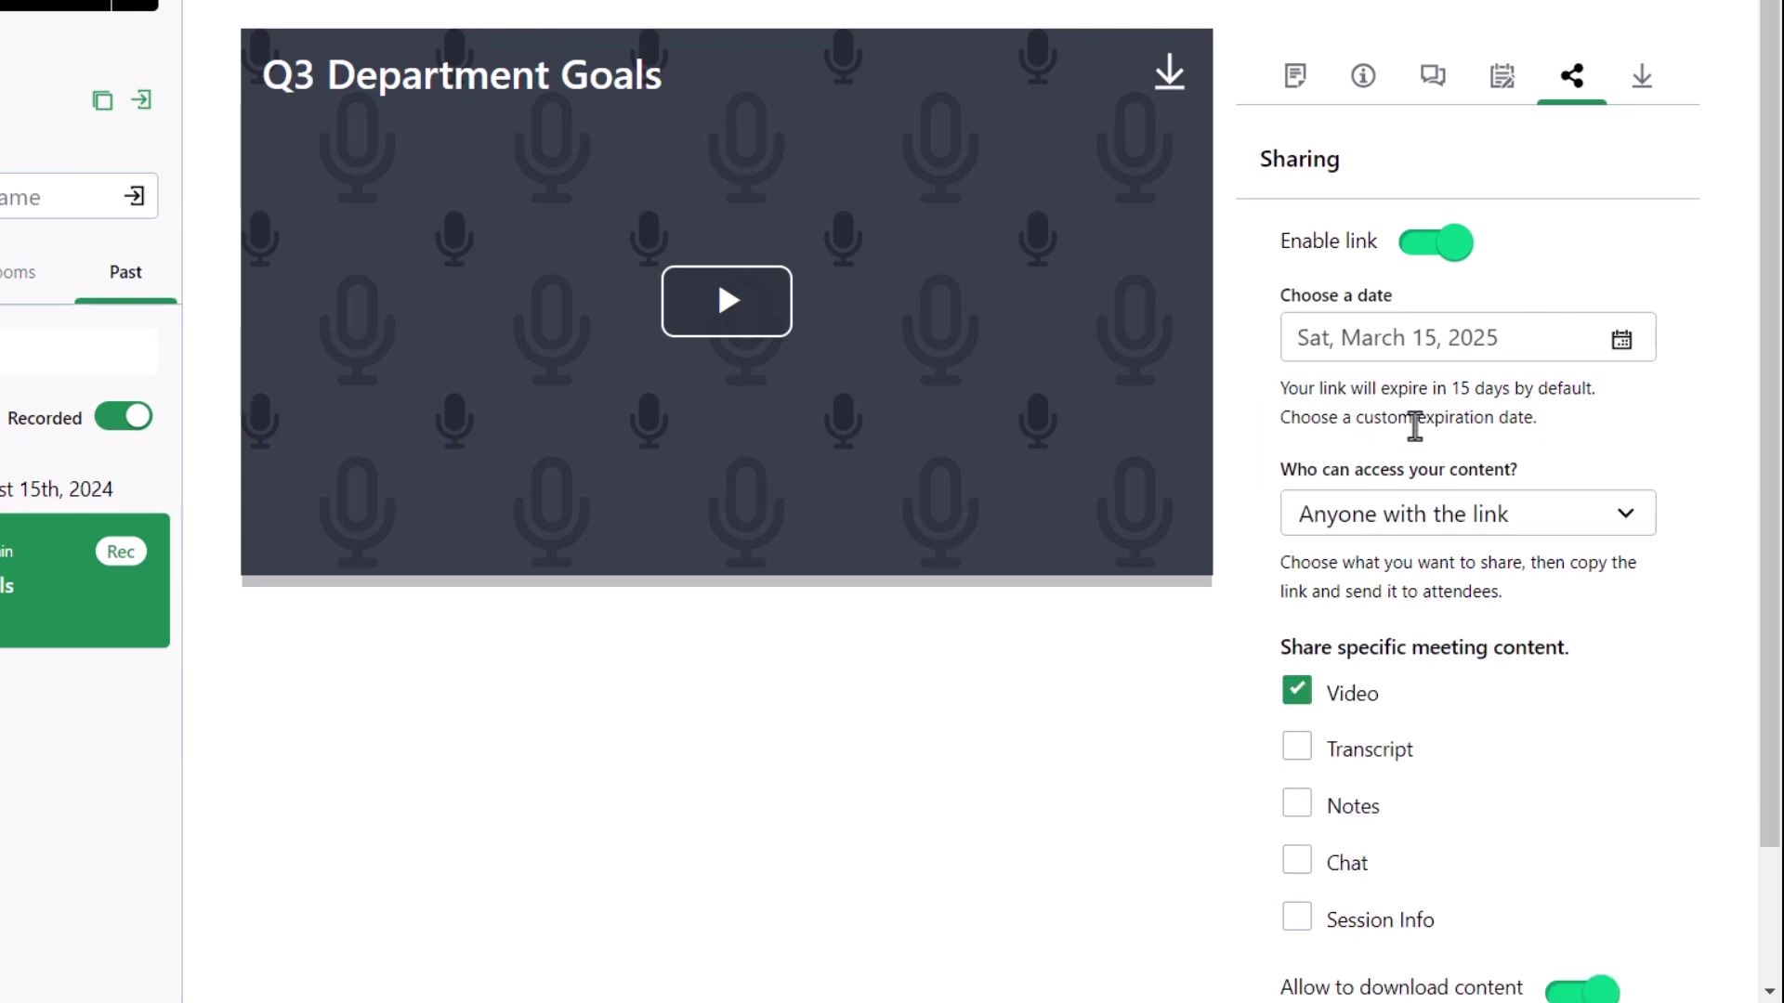
scroll(1672, 613, down, 2)
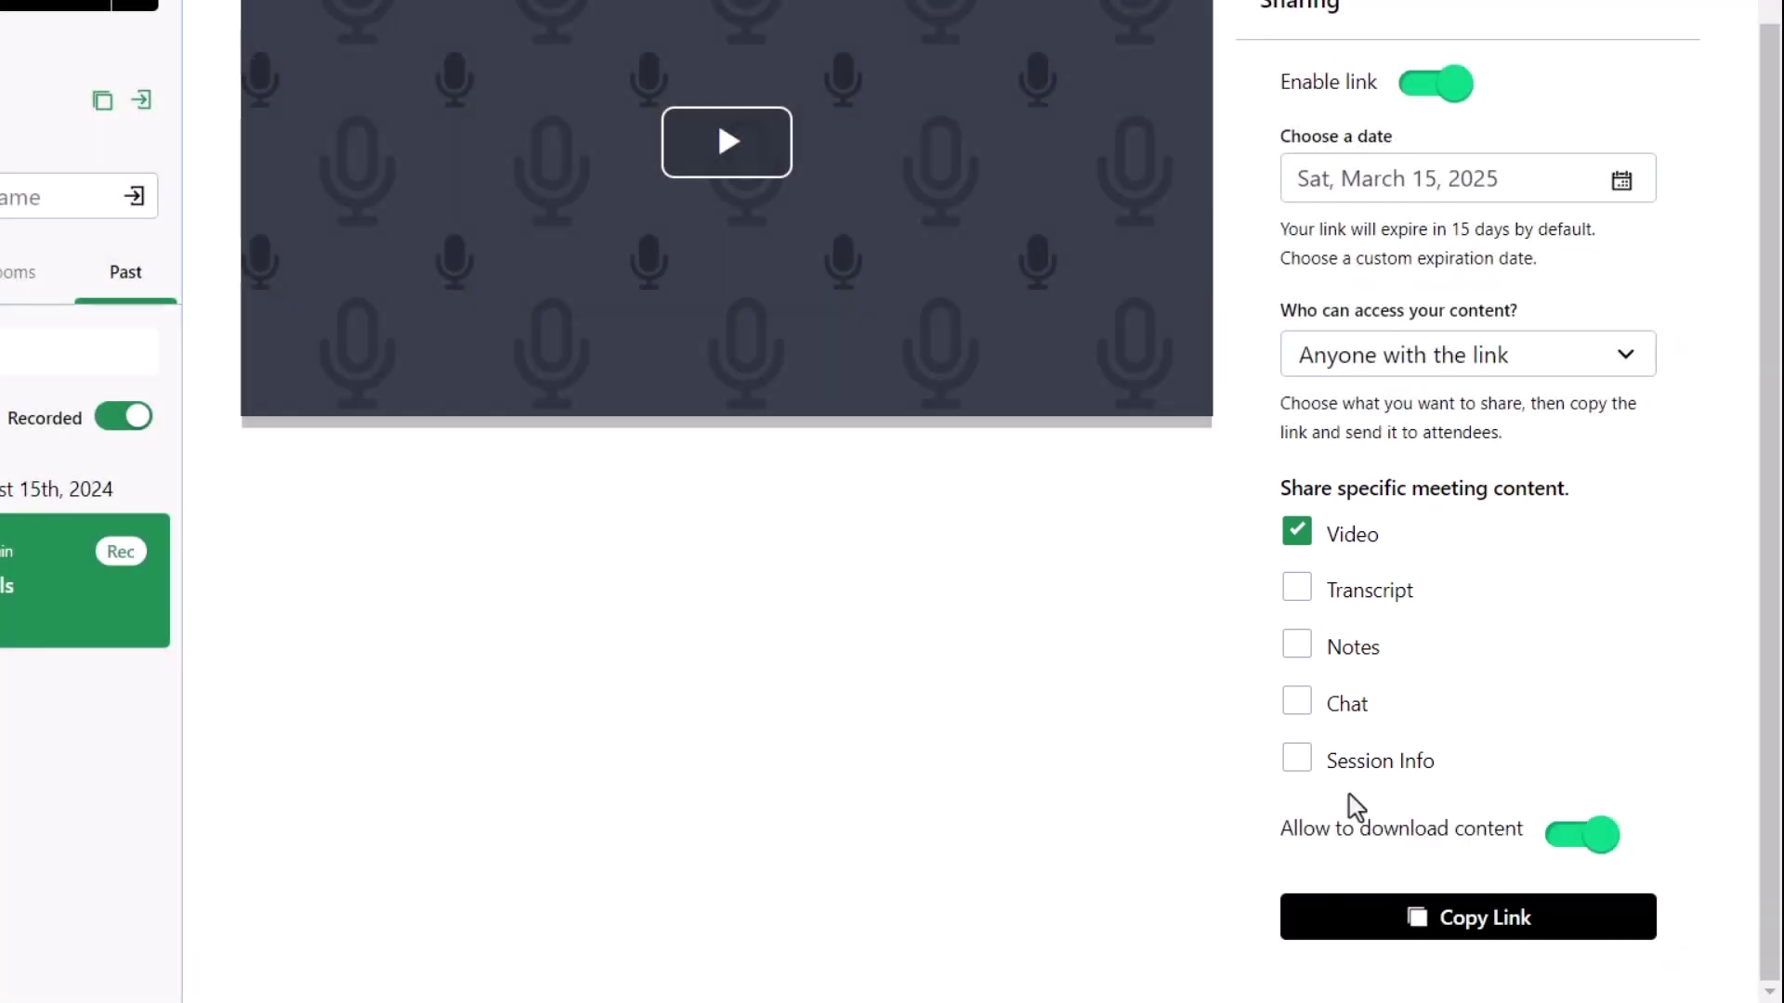
click(1298, 761)
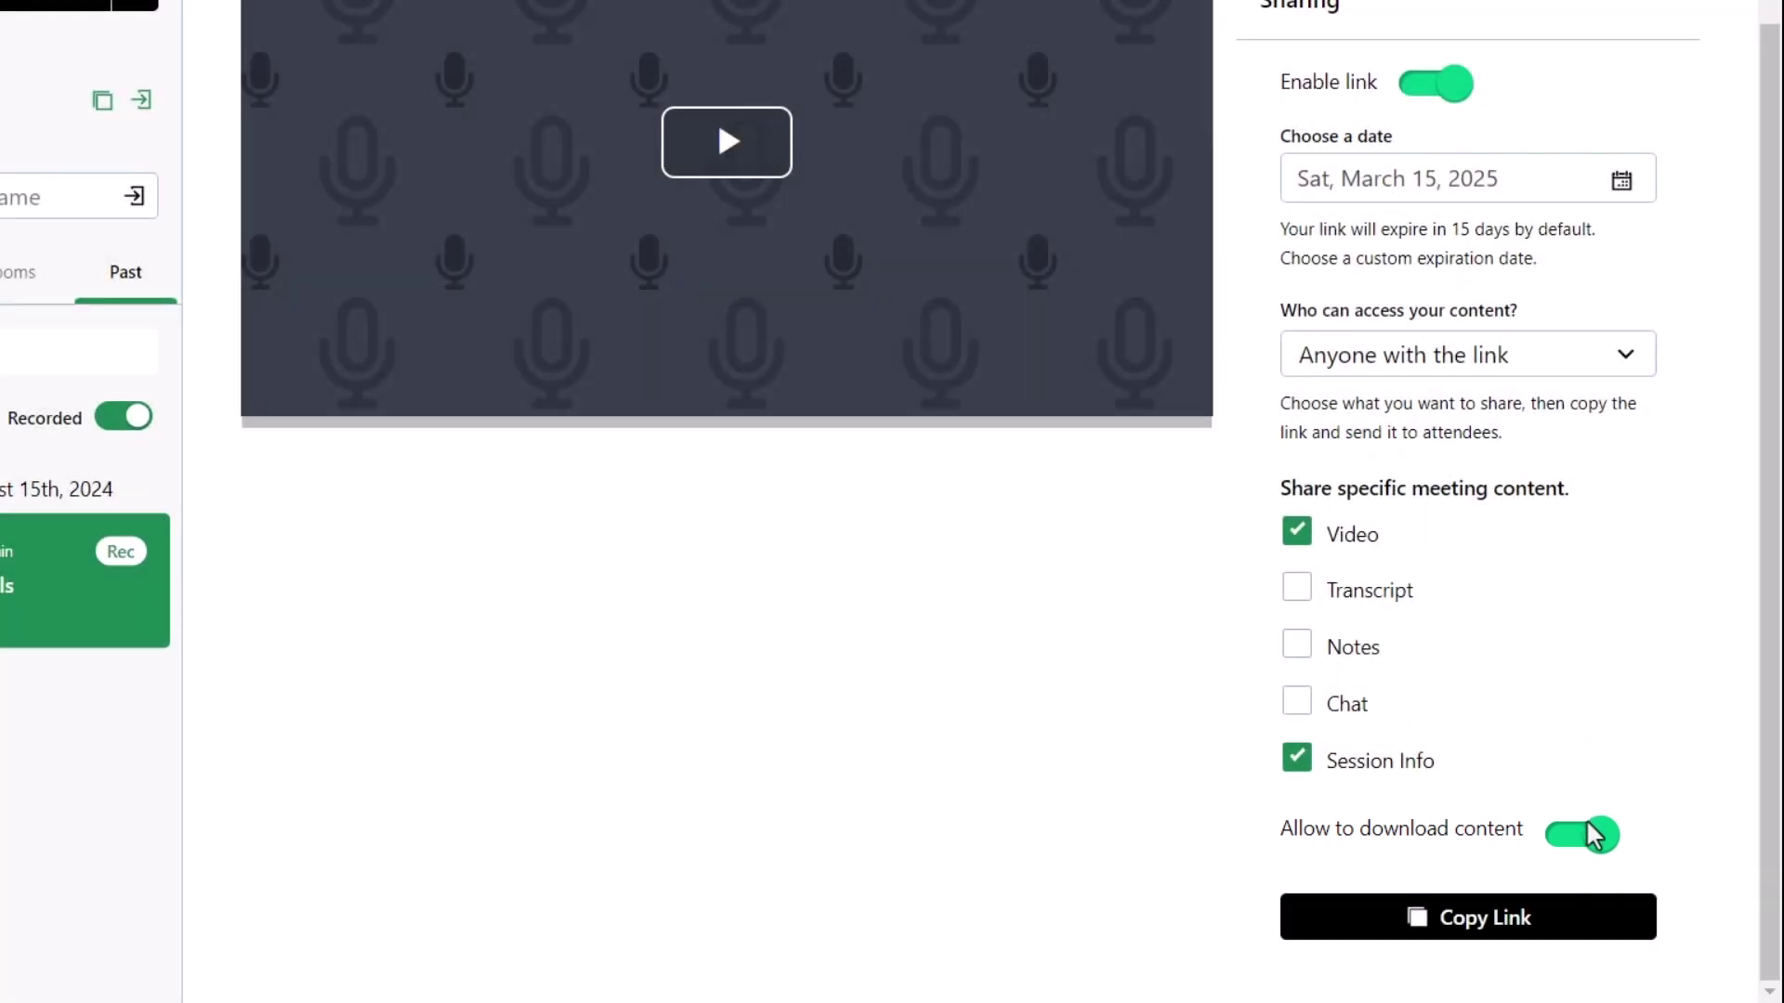
click(1580, 834)
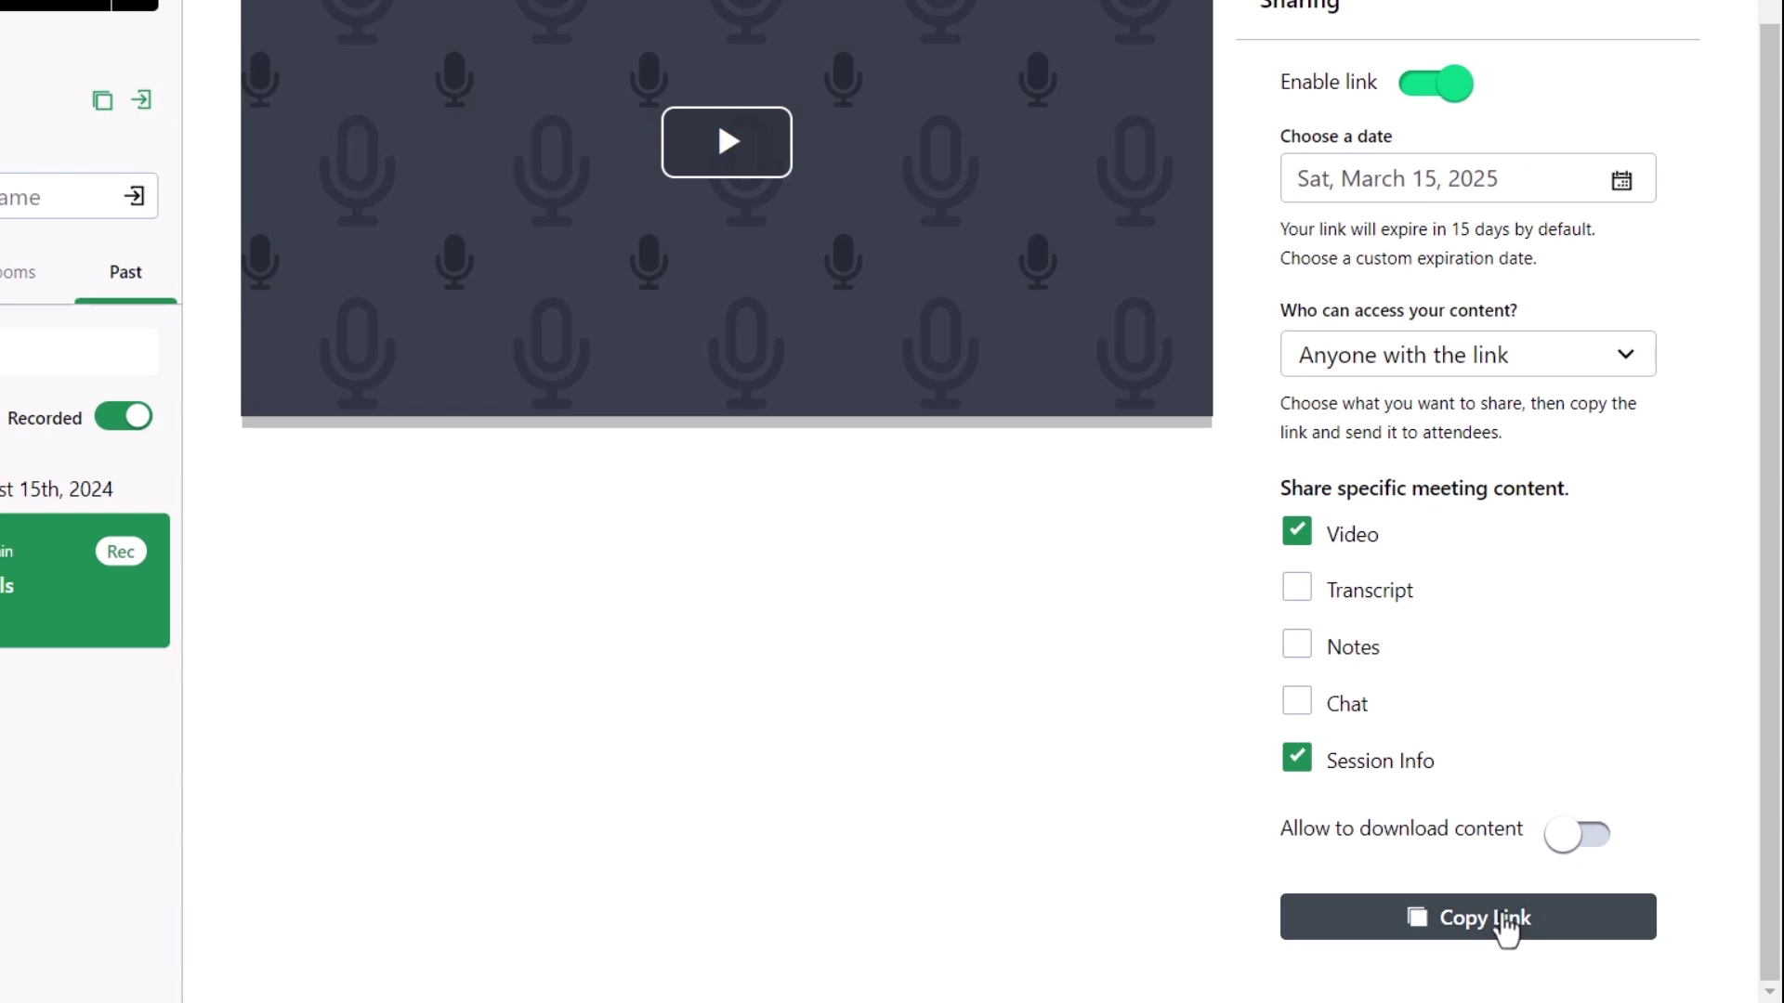
click(1507, 920)
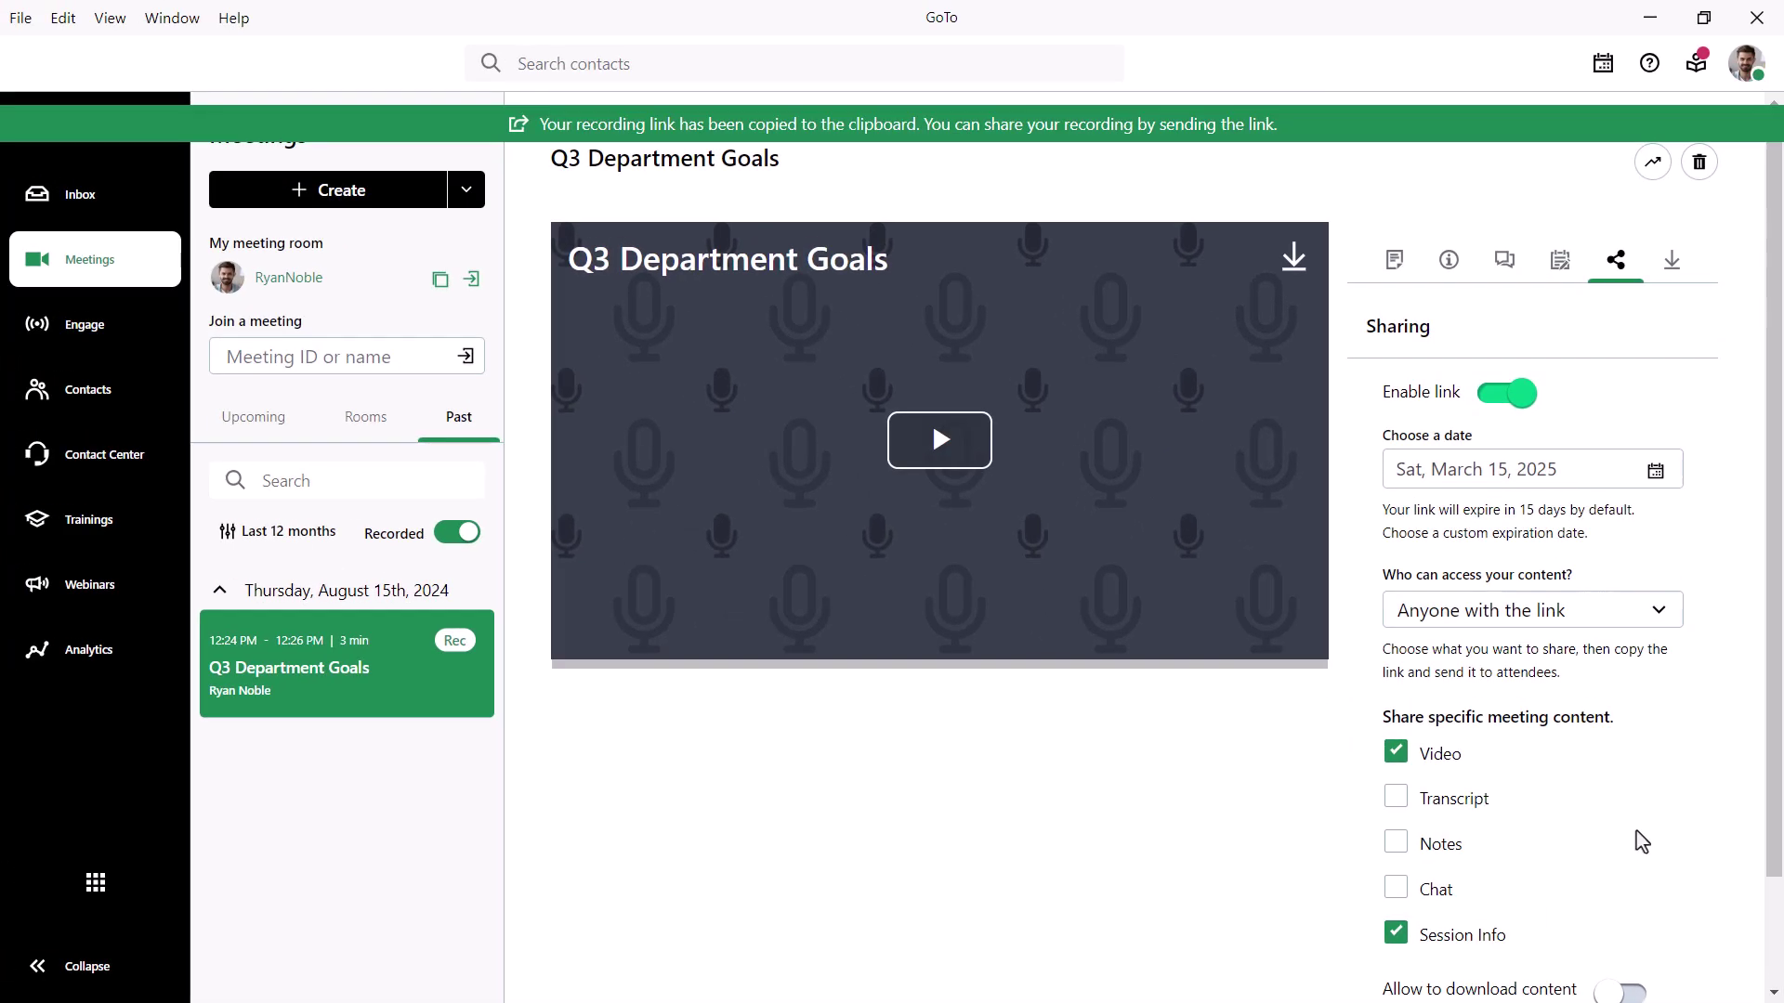